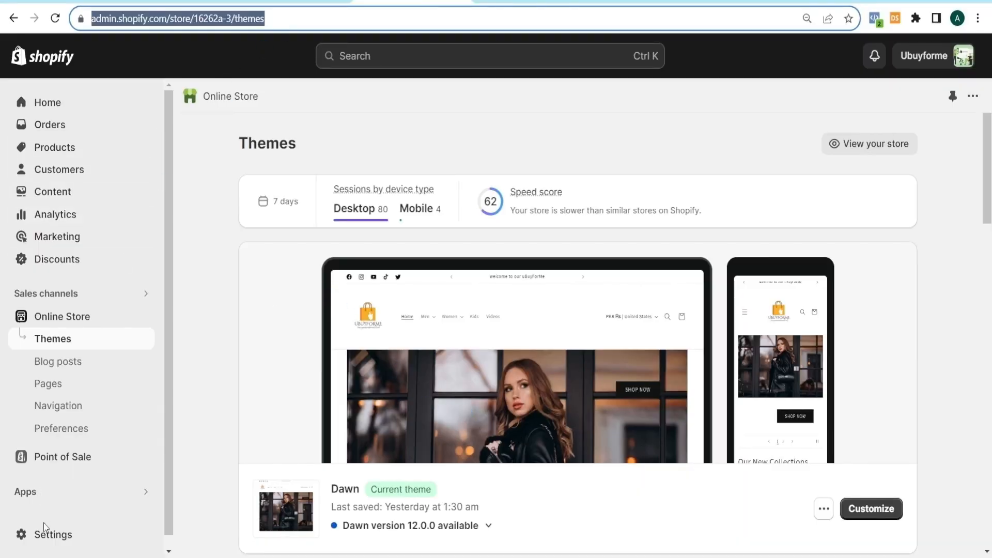
# - Search the Shopify App Store for "trustoo product reviews"
pyautogui.click(43, 495)
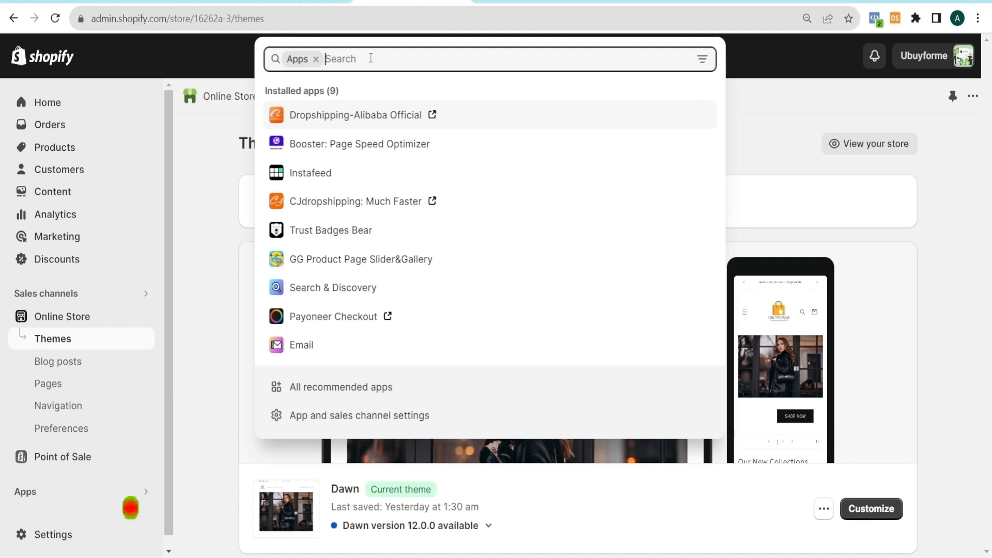
pyautogui.write('trustoo prou')
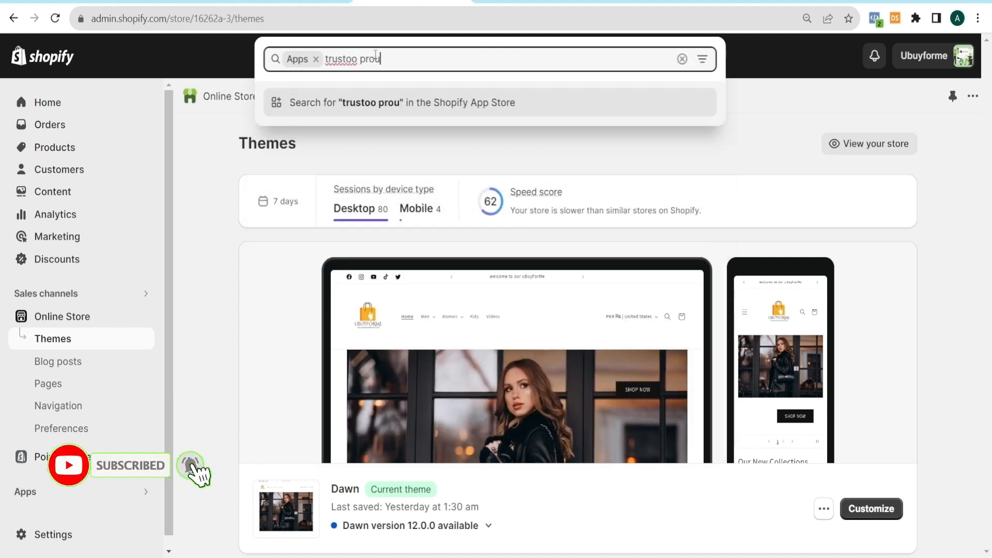
pyautogui.press('BackSpace')
pyautogui.write('duct reviews')
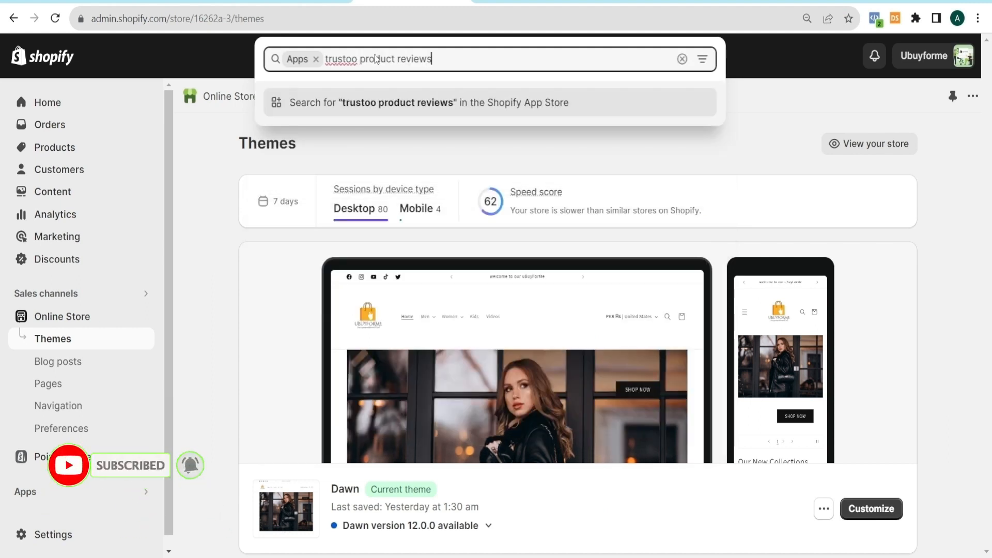
pyautogui.press('Return')
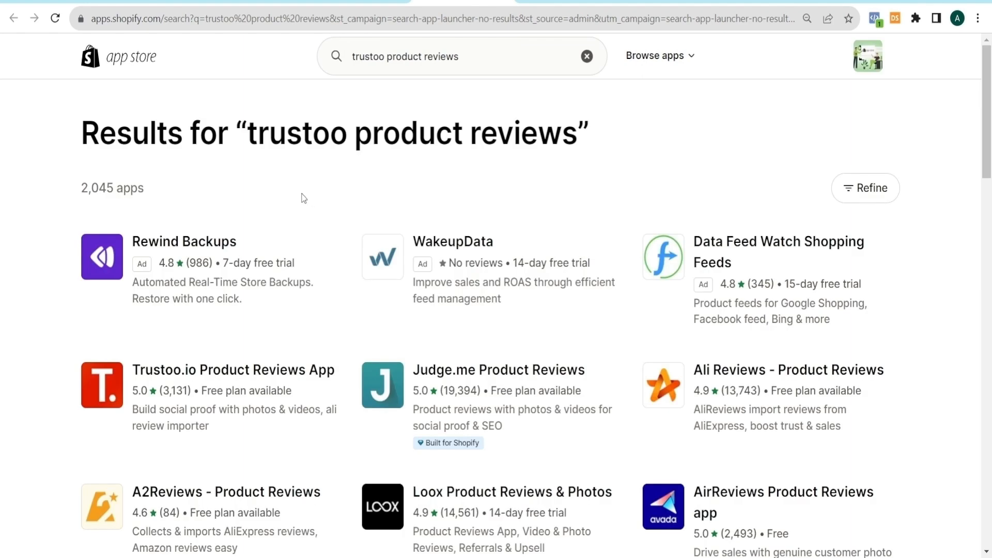
# - Install the Trustoo.io Product Reviews App on the store and approve its requested access
pyautogui.scroll(-3, 398, 343)
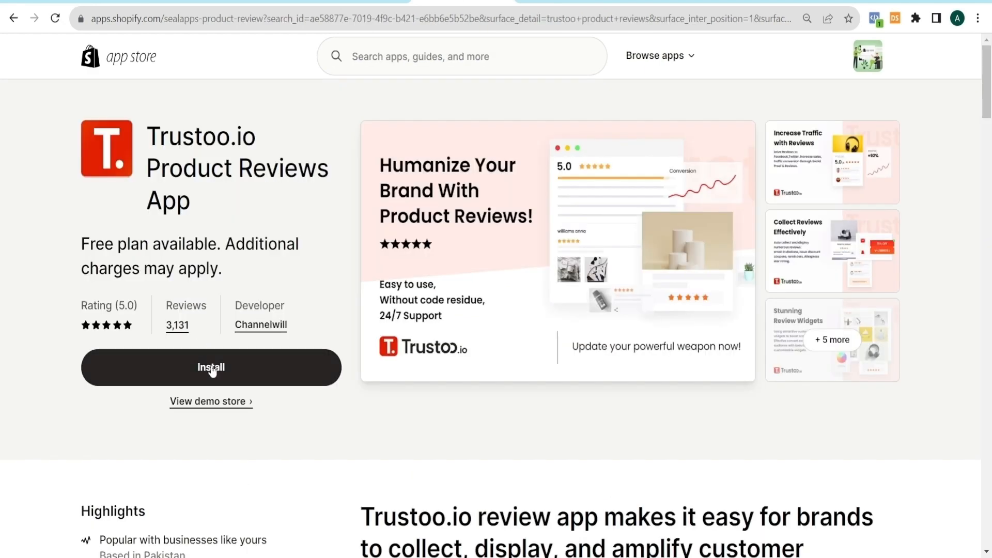
pyautogui.click(211, 371)
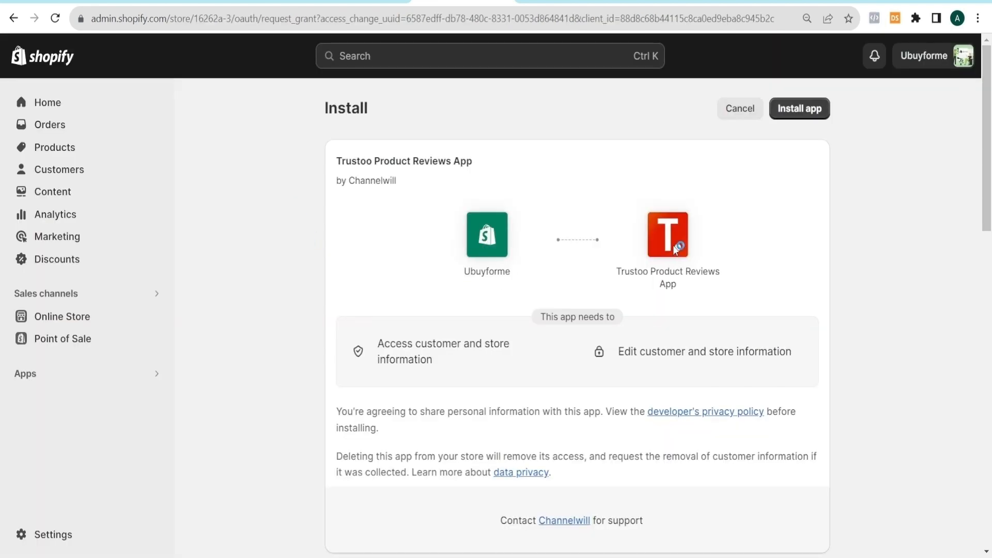
pyautogui.click(800, 110)
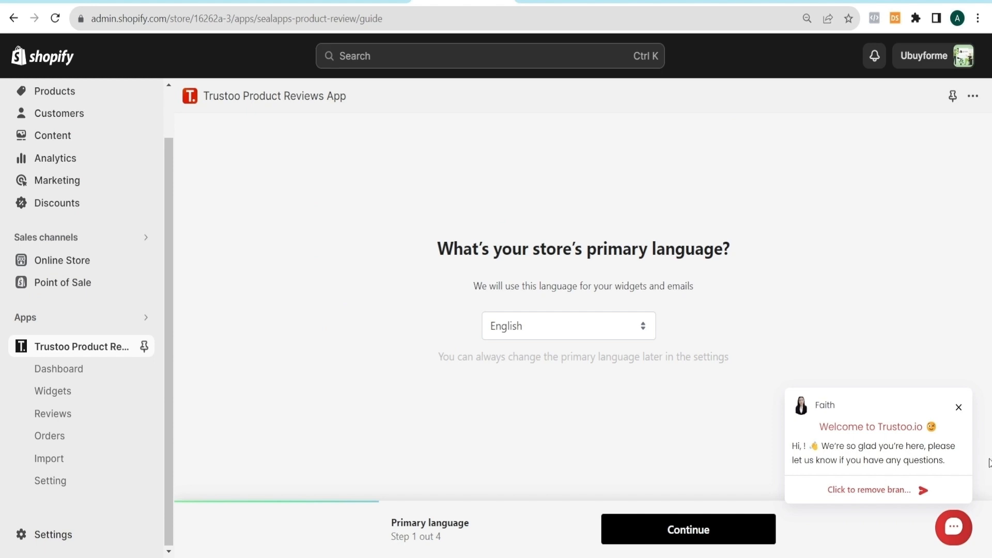
# - Complete the app's initial setup with English, review requests 14 days after fulfillment, and a 15% photo and video review discount
pyautogui.click(958, 407)
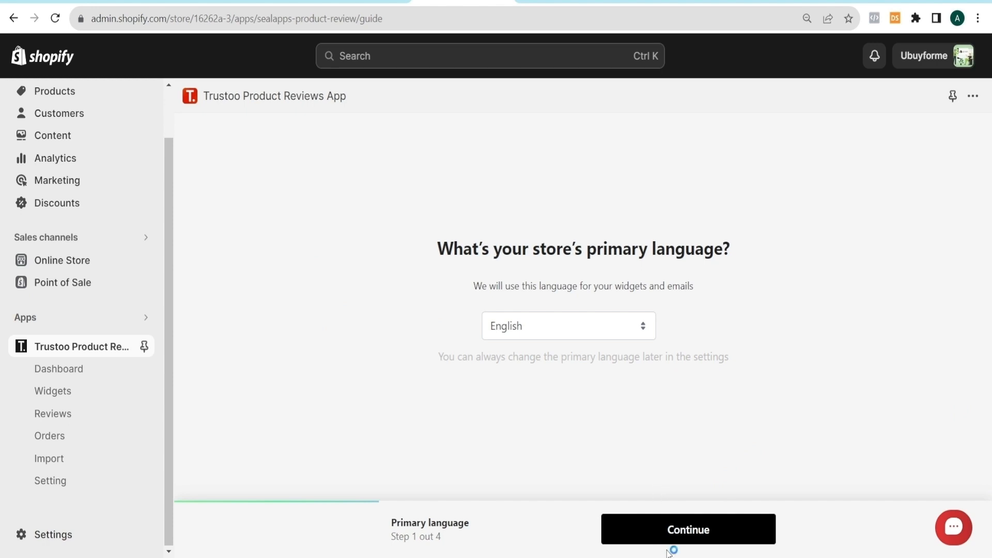
pyautogui.click(676, 531)
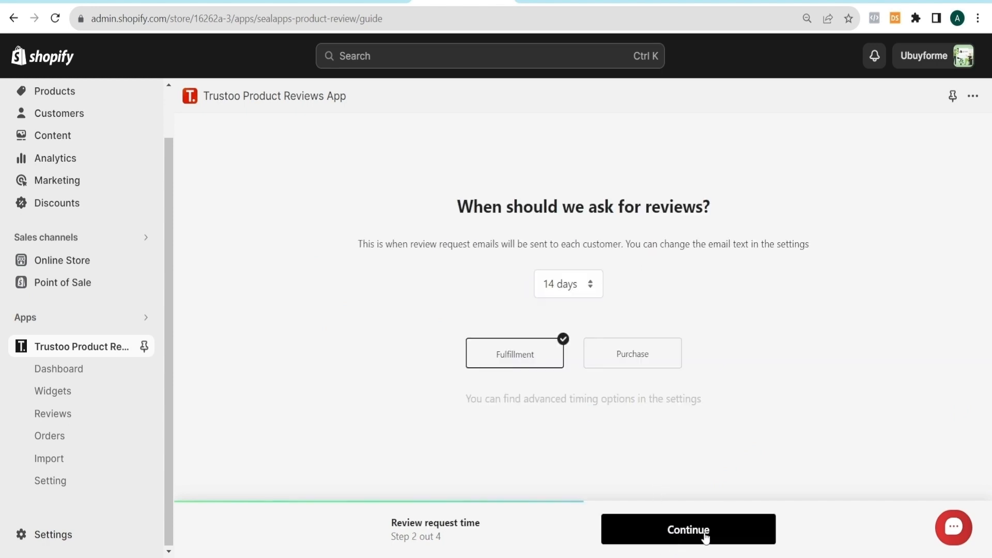
pyautogui.click(704, 536)
pyautogui.click(693, 532)
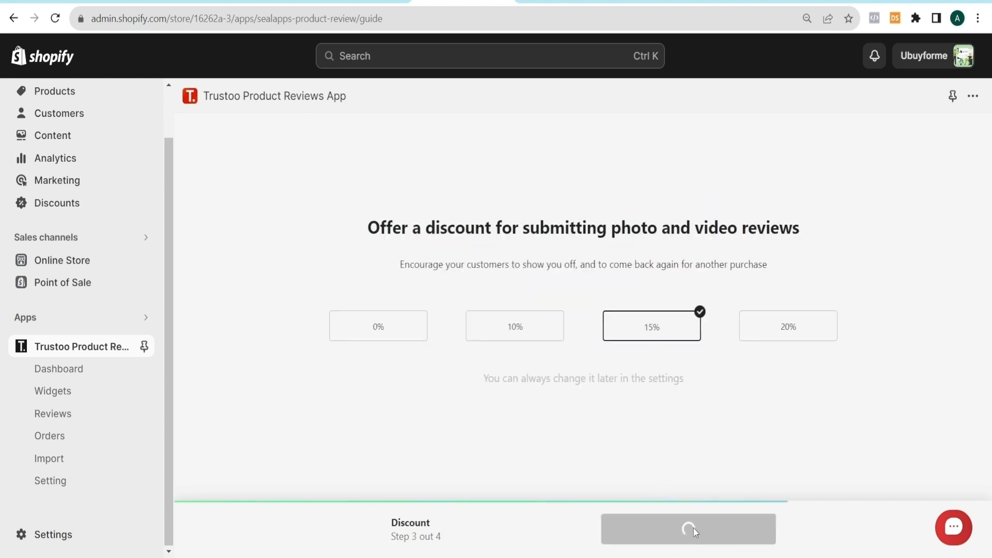
pyautogui.click(686, 529)
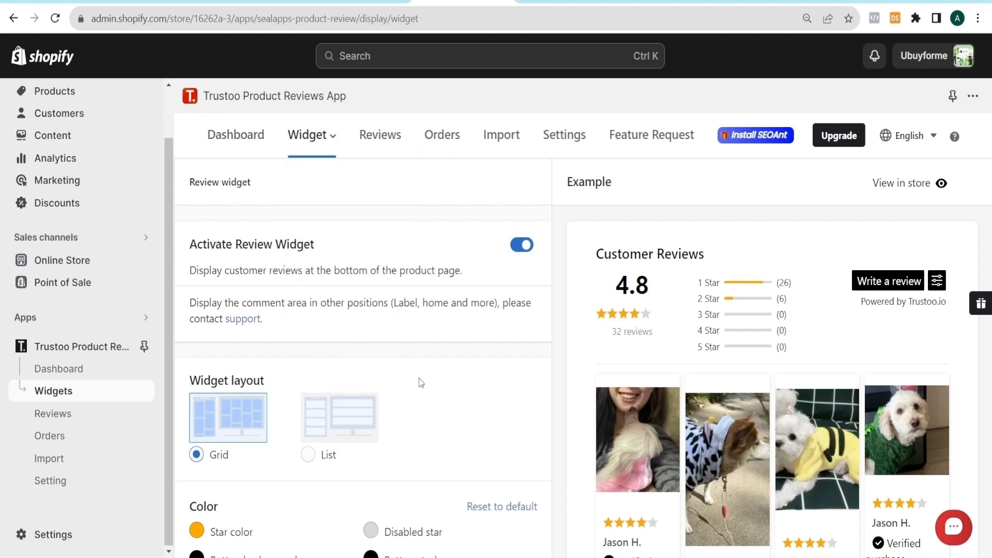
# - Open the Review widget settings of the Trustoo Product Reviews App
pyautogui.click(89, 351)
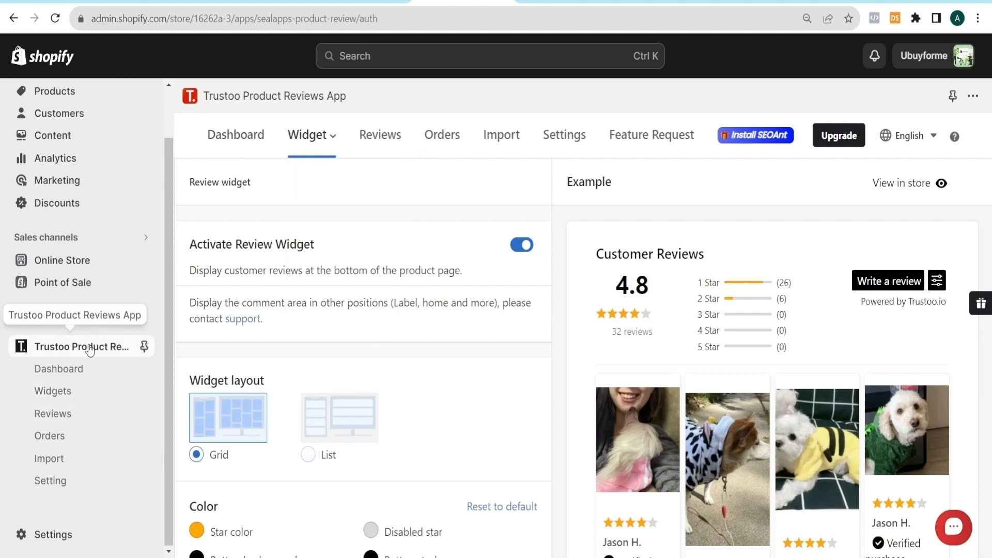
pyautogui.click(322, 150)
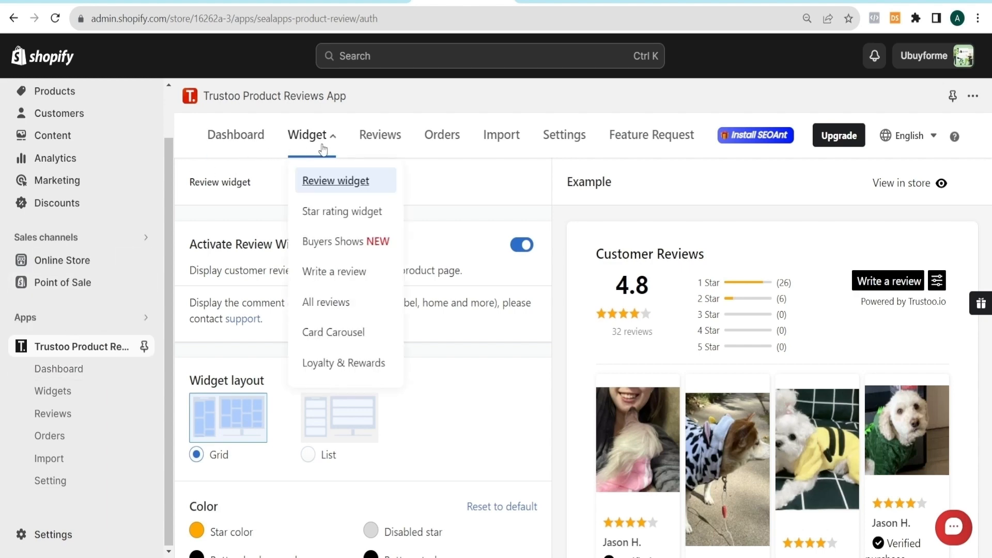
pyautogui.click(321, 185)
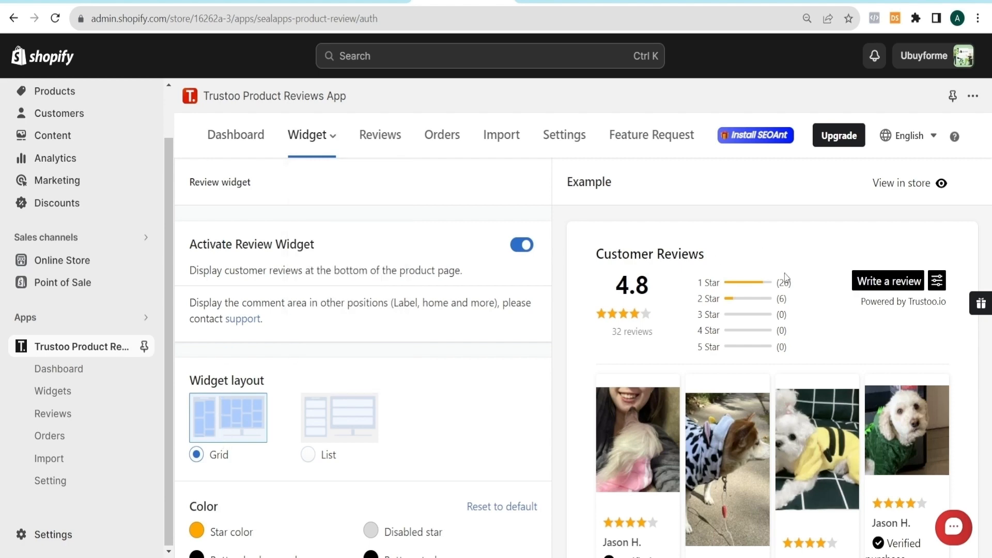
# - Try the List layout for the review widget and switch it back to Grid
pyautogui.scroll(-2, 789, 278)
pyautogui.scroll(-3, 269, 434)
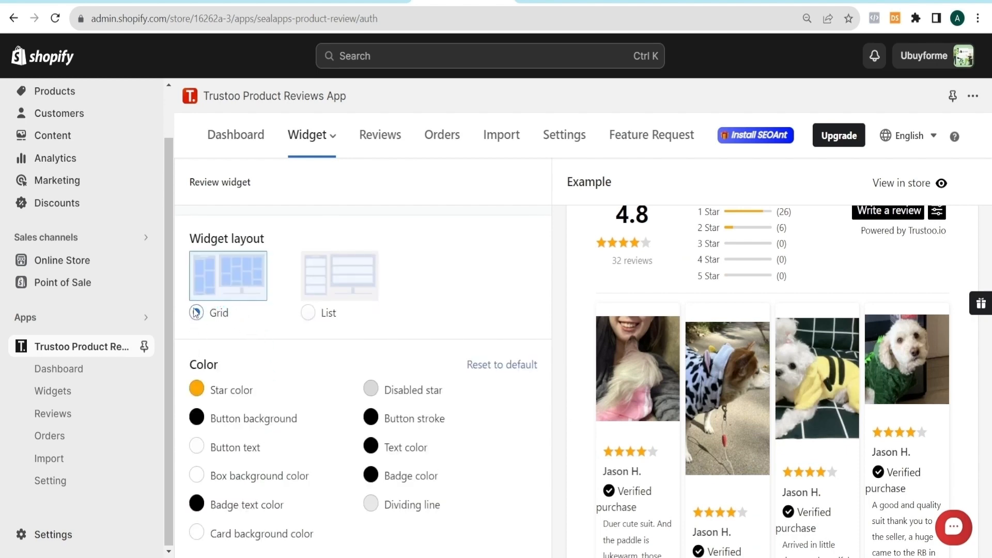
pyautogui.click(309, 313)
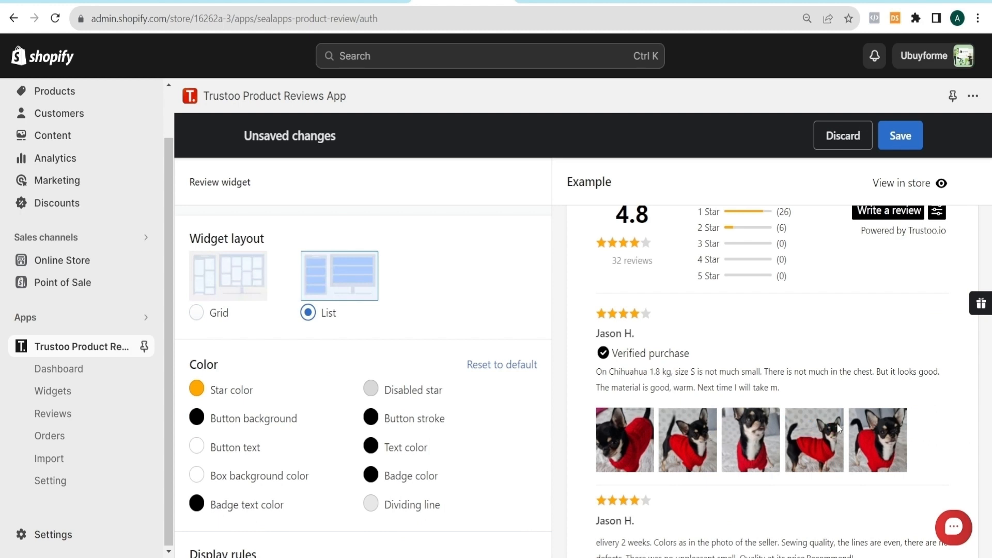
pyautogui.click(198, 314)
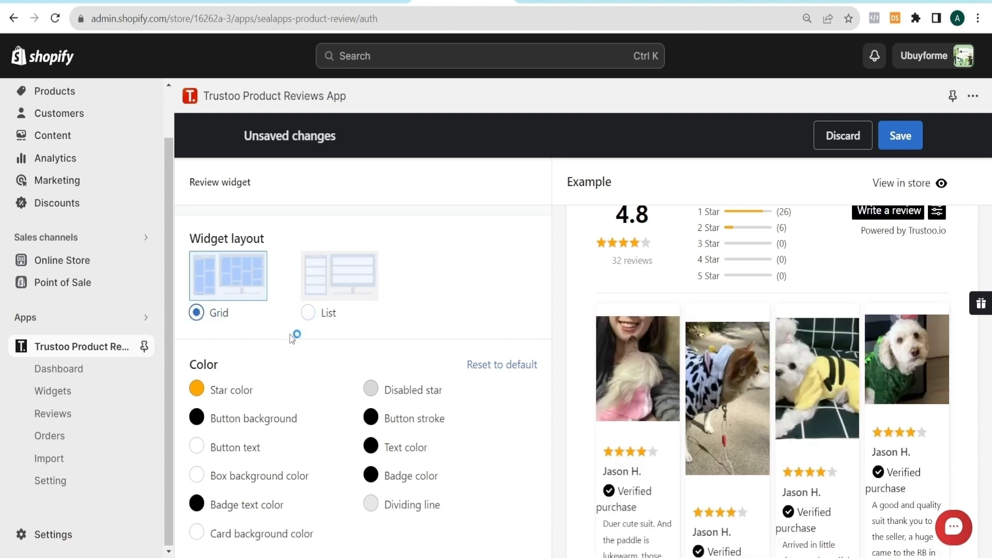
# - Try #F30A0A as the widget's button background color and set it back to #000000
pyautogui.scroll(-2, 292, 340)
pyautogui.scroll(2, 580, 332)
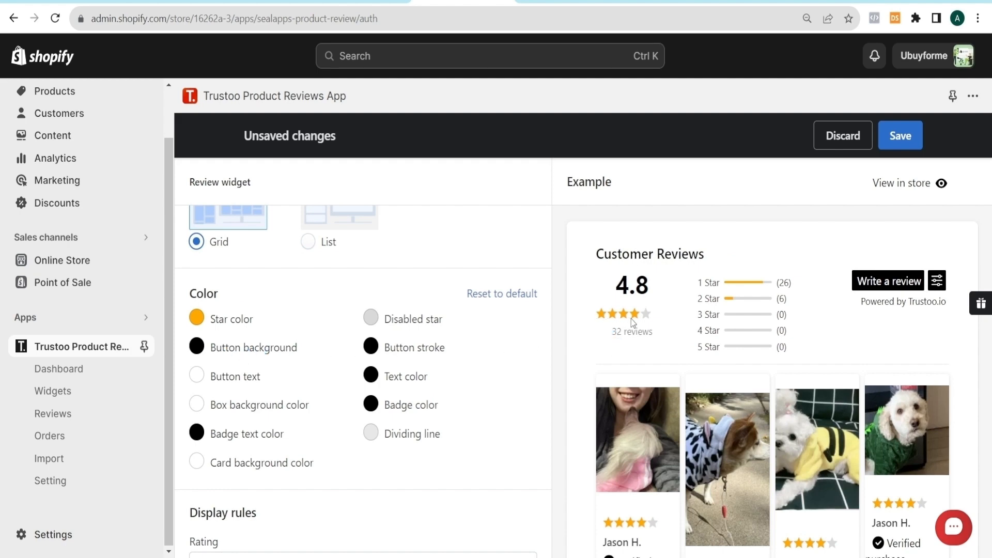
pyautogui.click(198, 319)
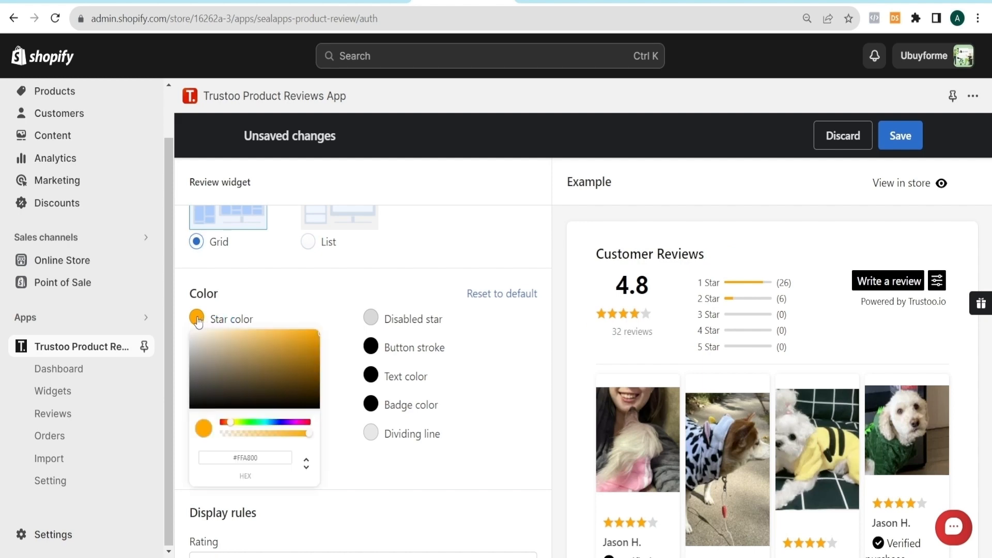
pyautogui.click(310, 290)
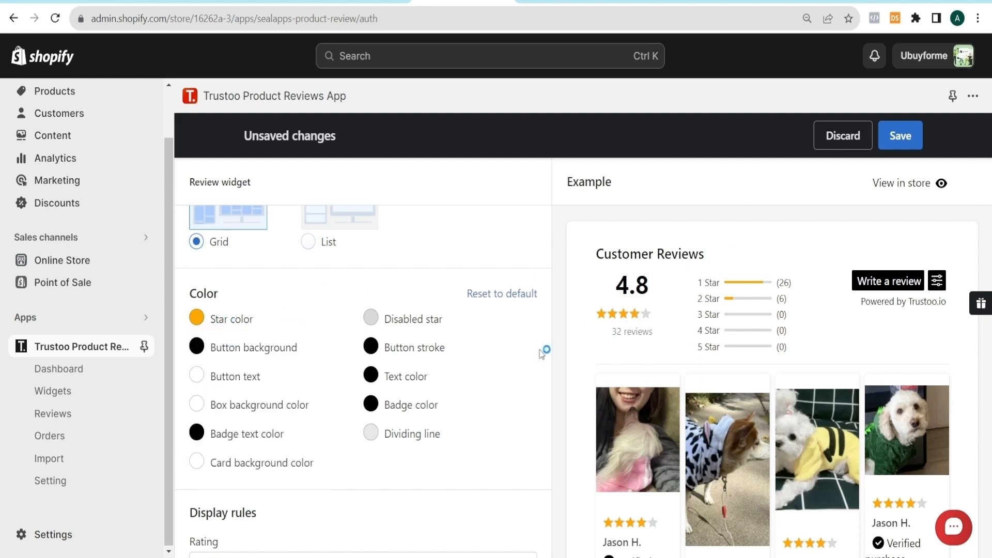
pyautogui.click(197, 346)
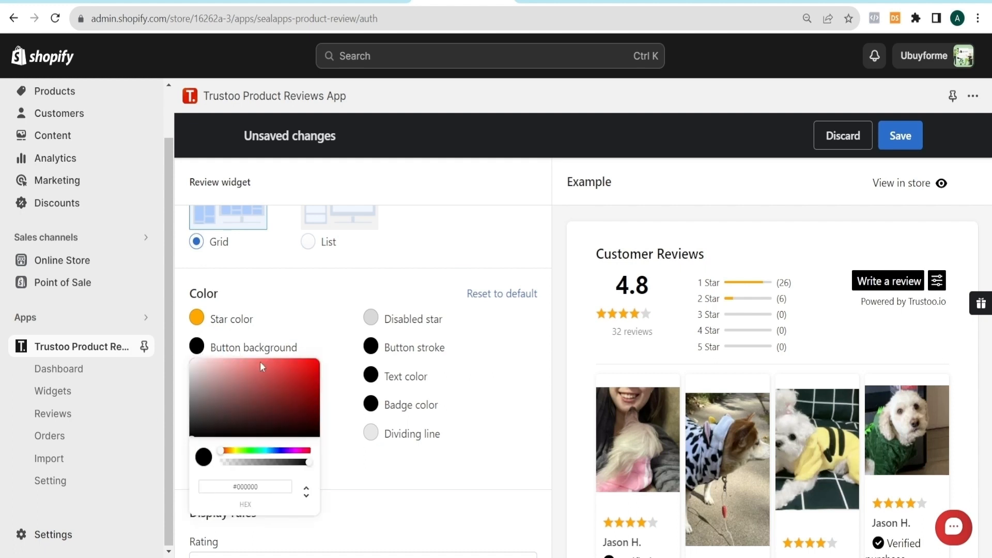
pyautogui.click(316, 365)
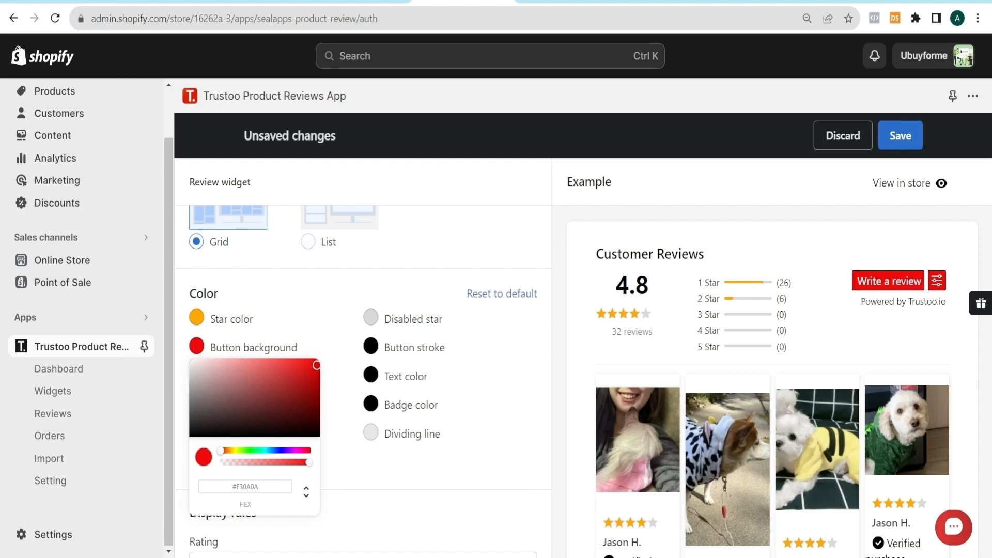
pyautogui.moveTo(262, 484); pyautogui.dragTo(202, 483)
pyautogui.write('trustoo produce reviews')
pyautogui.press('BackSpace')
pyautogui.press('BackSpace')
pyautogui.press('BackSpace')
pyautogui.press('BackSpace')
pyautogui.press('BackSpace')
pyautogui.press('BackSpace')
pyautogui.press('BackSpace')
pyautogui.press('BackSpace')
pyautogui.press('BackSpace')
pyautogui.press('BackSpace')
pyautogui.press('BackSpace')
pyautogui.press('BackSpace')
pyautogui.press('BackSpace')
pyautogui.press('BackSpace')
pyautogui.press('BackSpace')
pyautogui.press('BackSpace')
pyautogui.press('BackSpace')
pyautogui.press('BackSpace')
pyautogui.press('BackSpace')
pyautogui.press('BackSpace')
pyautogui.write('#000000')
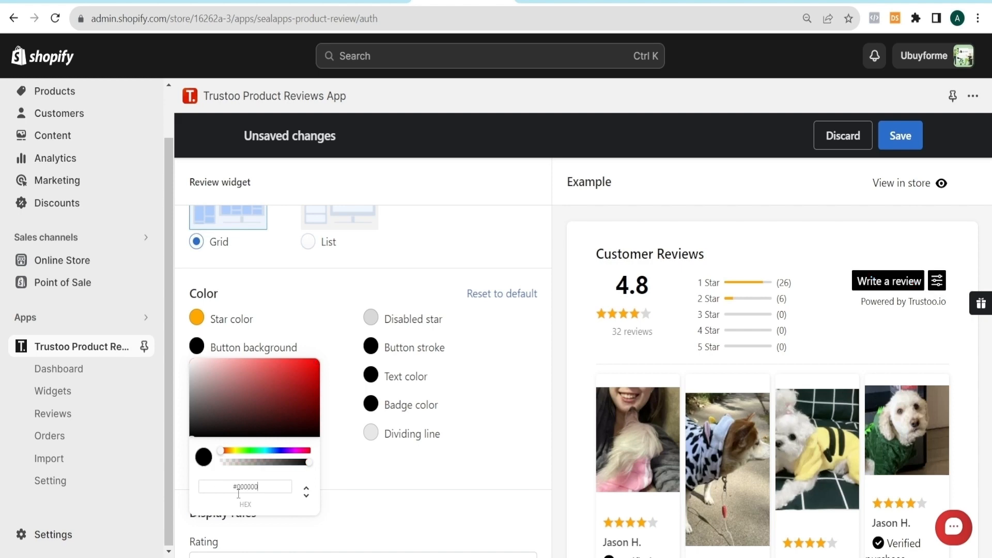
pyautogui.click(356, 476)
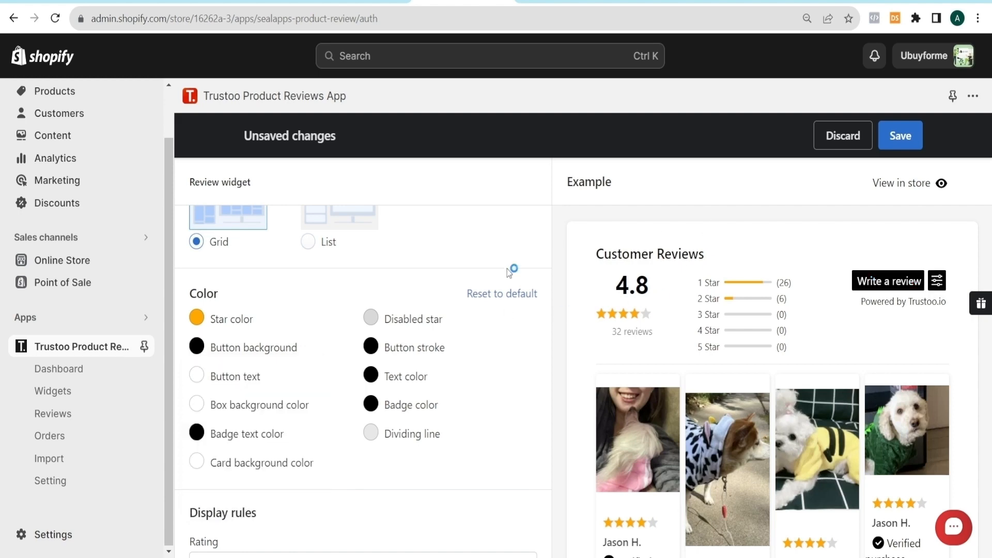
# - Change the review widget's badge text color to red
pyautogui.click(372, 347)
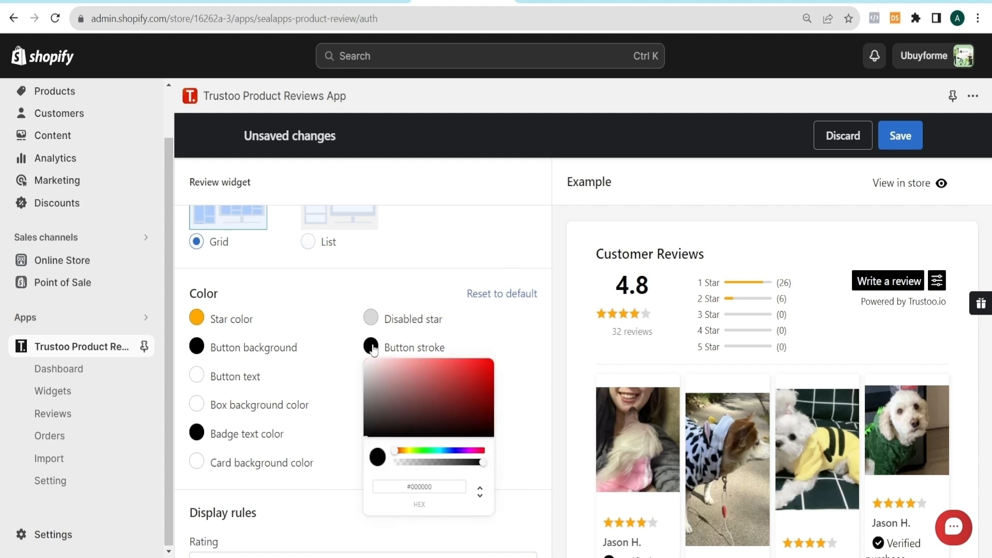
pyautogui.click(366, 302)
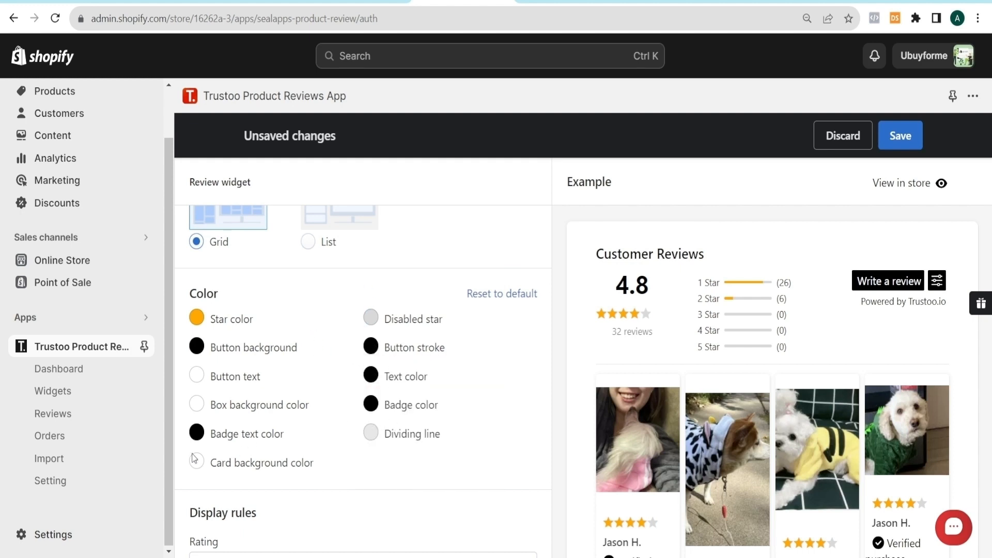
pyautogui.click(363, 428)
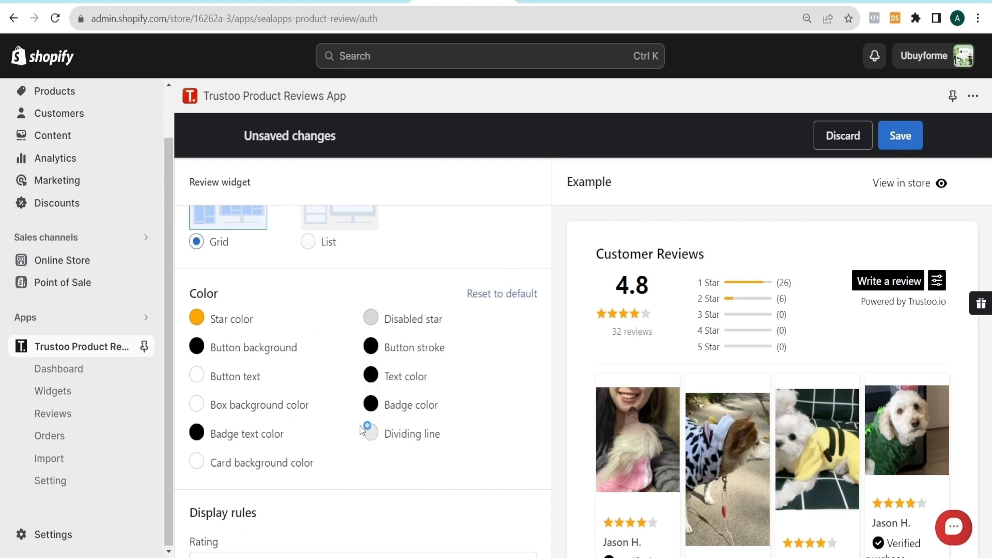
pyautogui.click(199, 437)
pyautogui.click(315, 452)
pyautogui.click(495, 421)
# - Try the Fold rating display, return Rating to Unfold, and save the review widget changes
pyautogui.scroll(-5, 244, 429)
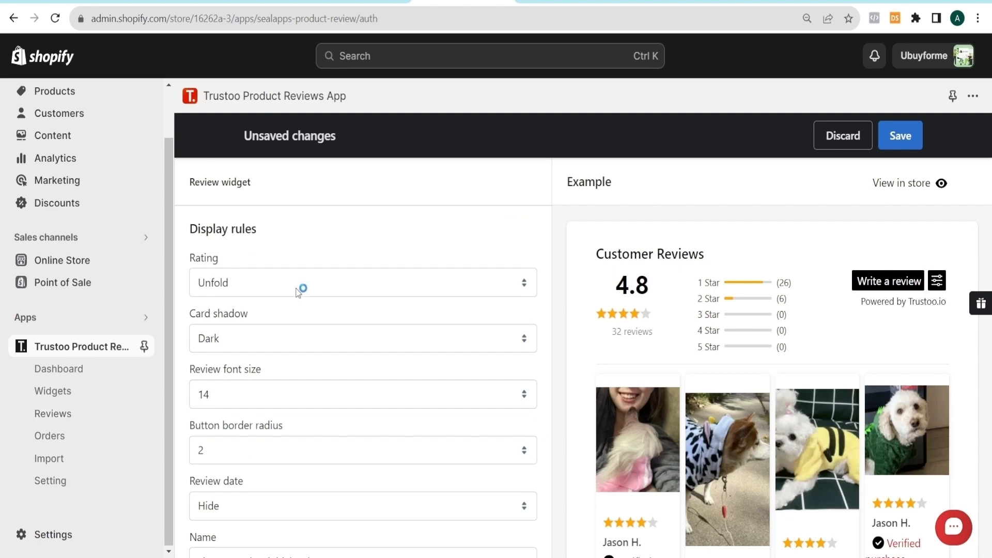
pyautogui.click(220, 309)
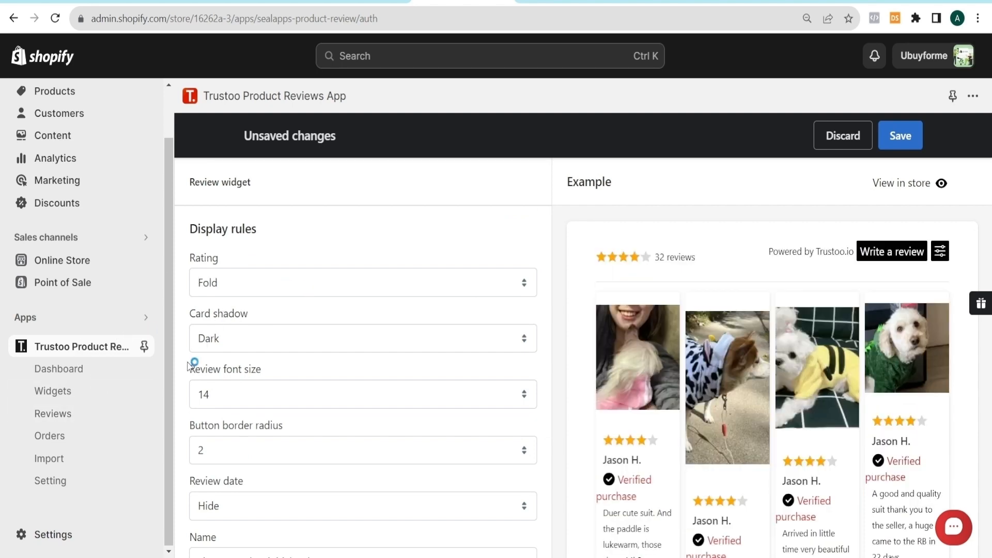
pyautogui.click(241, 282)
pyautogui.click(223, 324)
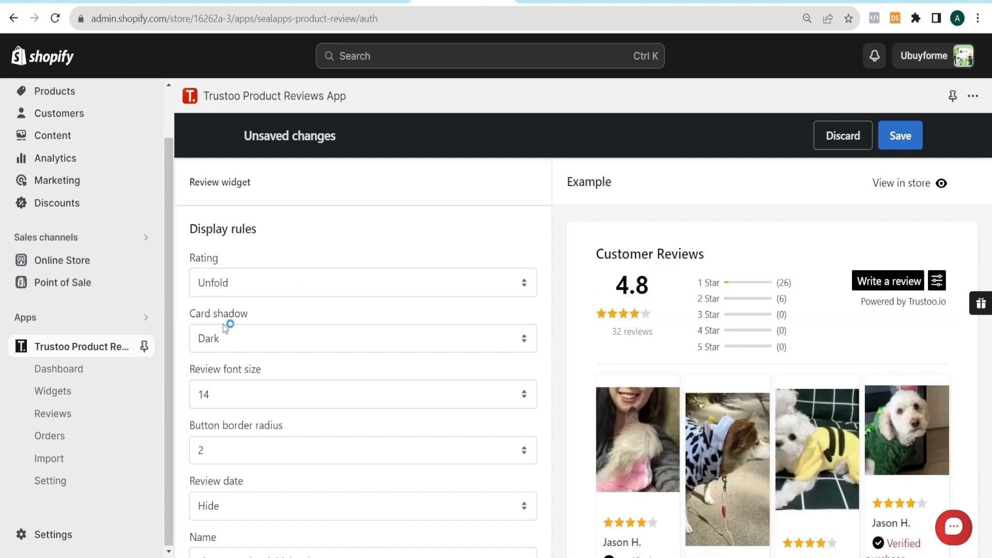
pyautogui.click(486, 288)
pyautogui.click(287, 310)
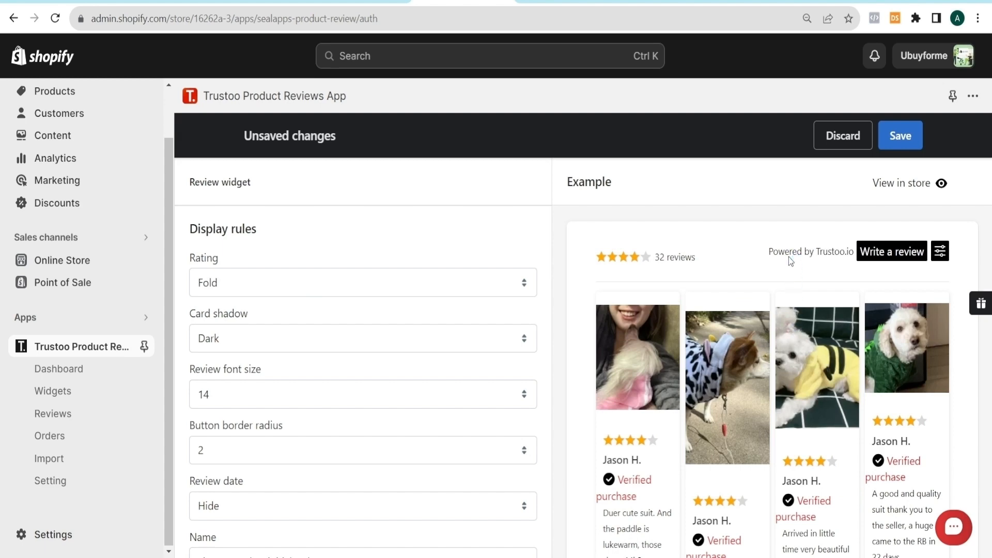
pyautogui.click(235, 323)
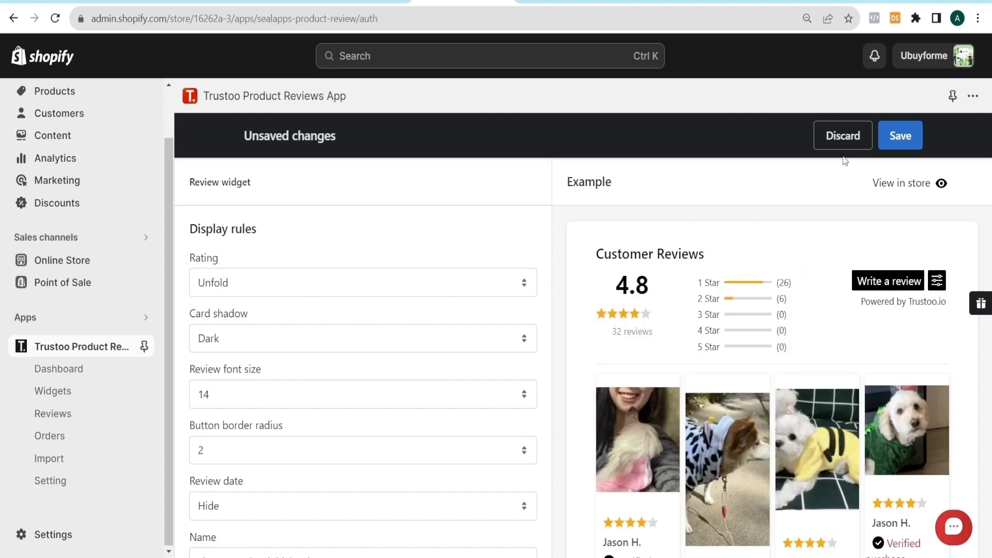
pyautogui.click(902, 135)
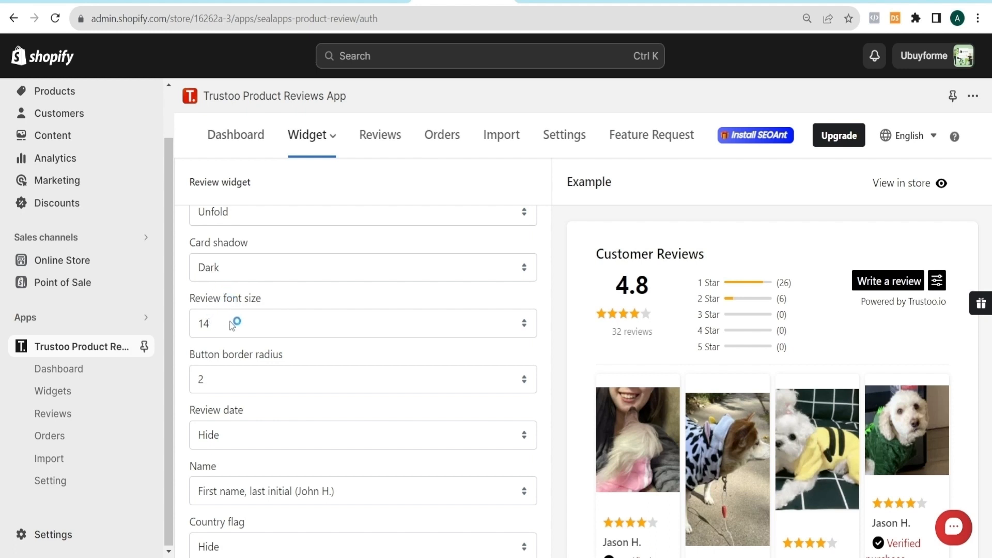
# - Set the review font size to 16 in the widget's display rules
pyautogui.scroll(-5, 727, 383)
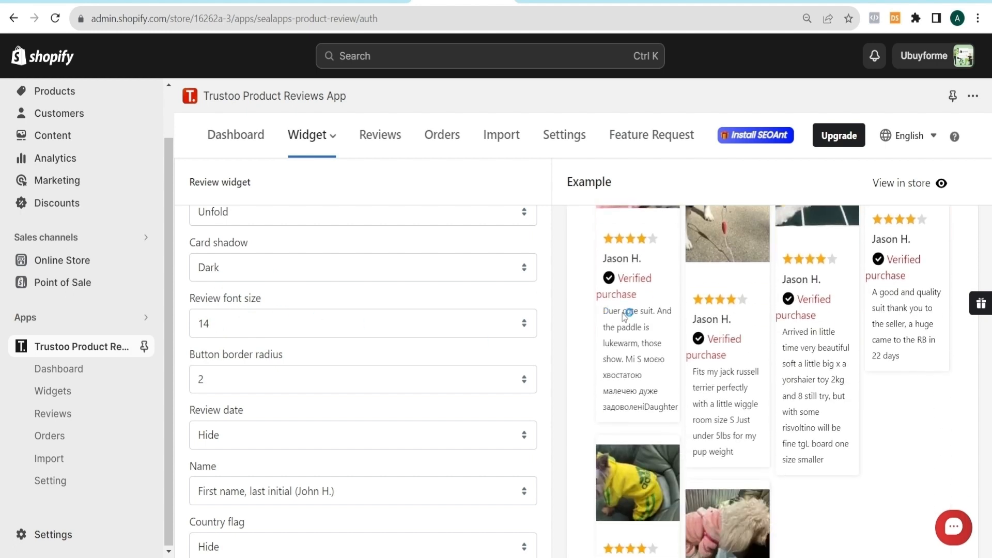
pyautogui.click(216, 404)
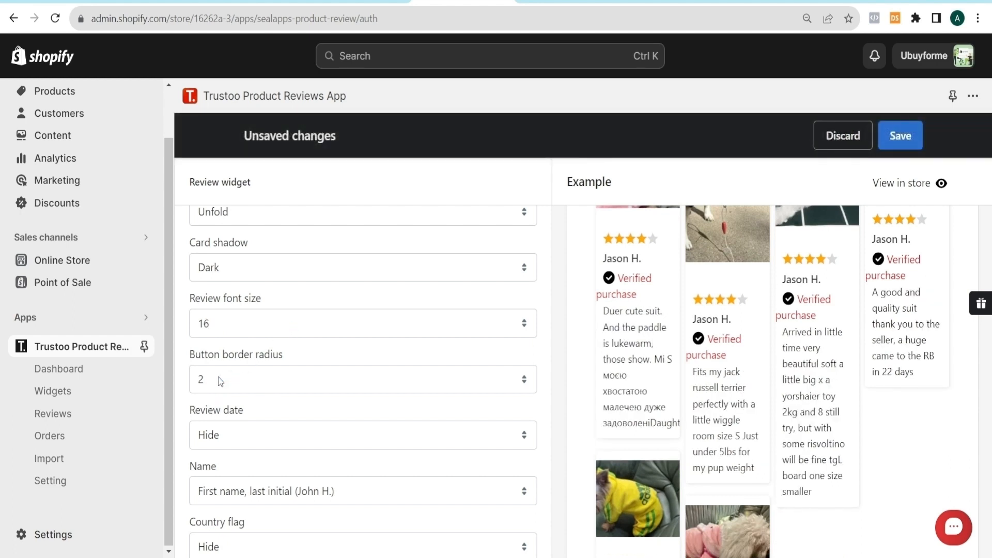
# - Return the review font size to 14 and save the review widget's display rules
pyautogui.click(902, 137)
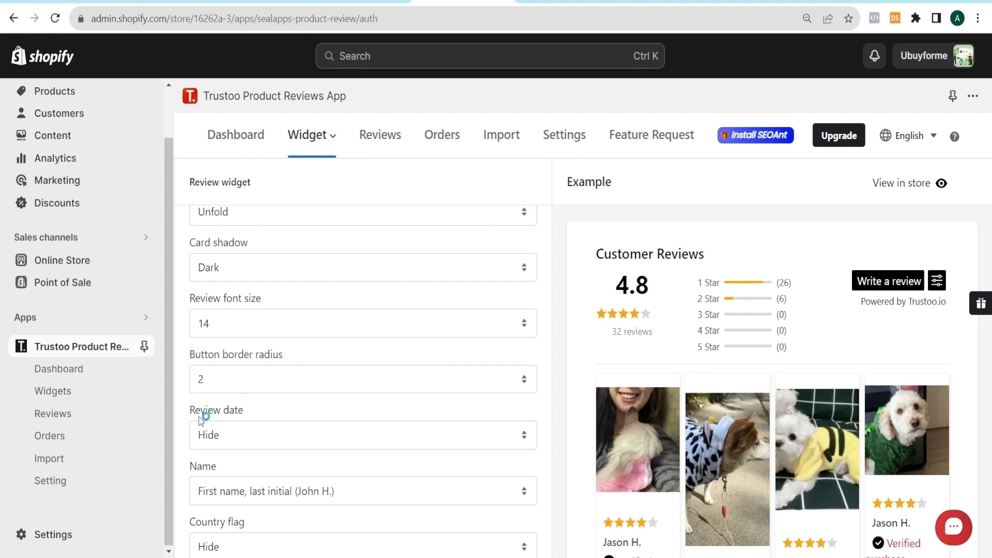
pyautogui.click(206, 206)
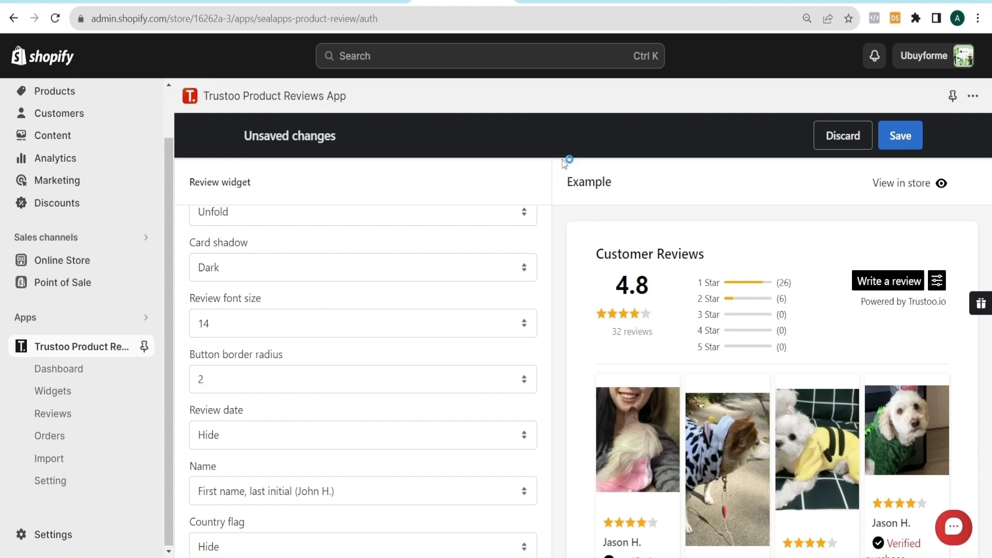
pyautogui.click(899, 135)
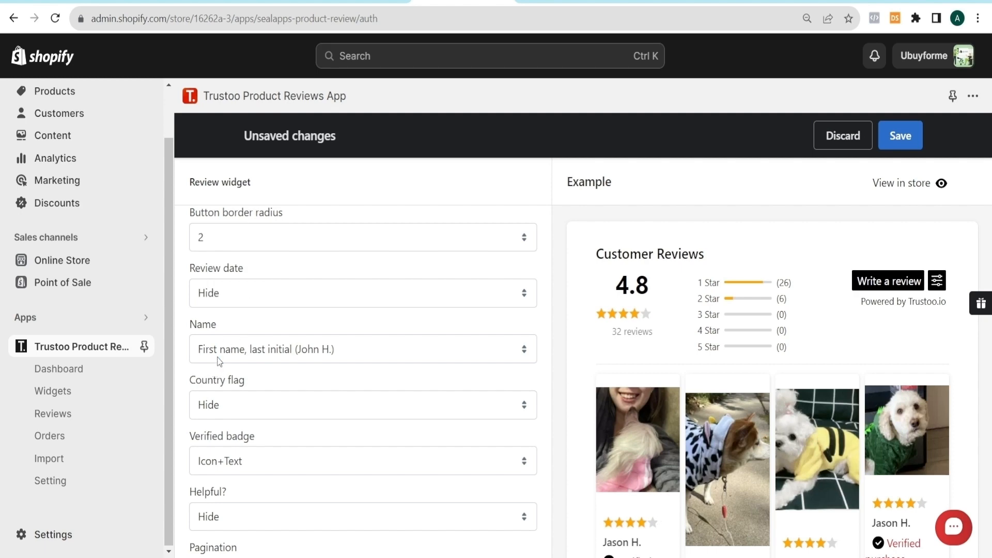
pyautogui.click(901, 136)
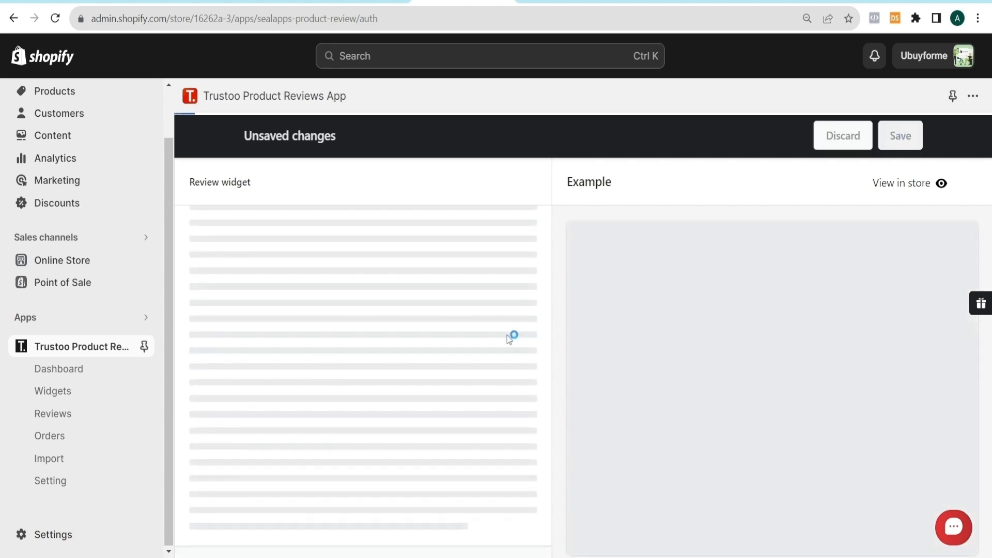
# - Set the reviewer Name format to first name, last name and save the review widget changes
pyautogui.scroll(-4, 715, 351)
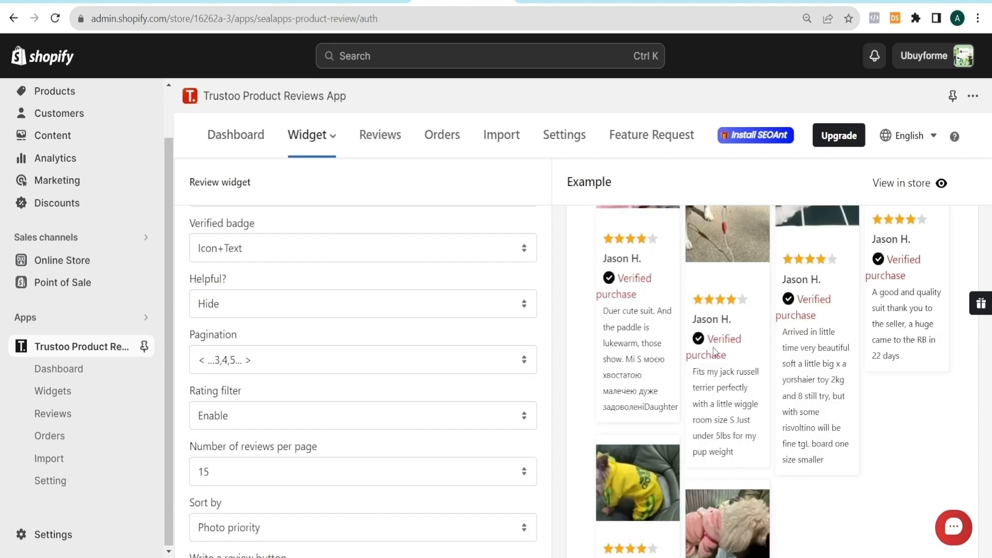
pyautogui.scroll(1, 623, 280)
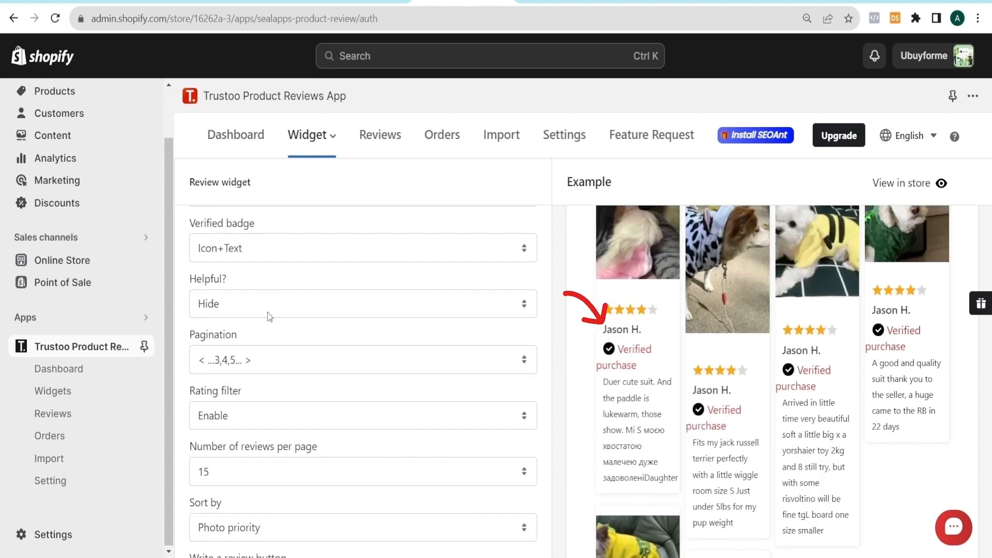
pyautogui.scroll(4, 270, 313)
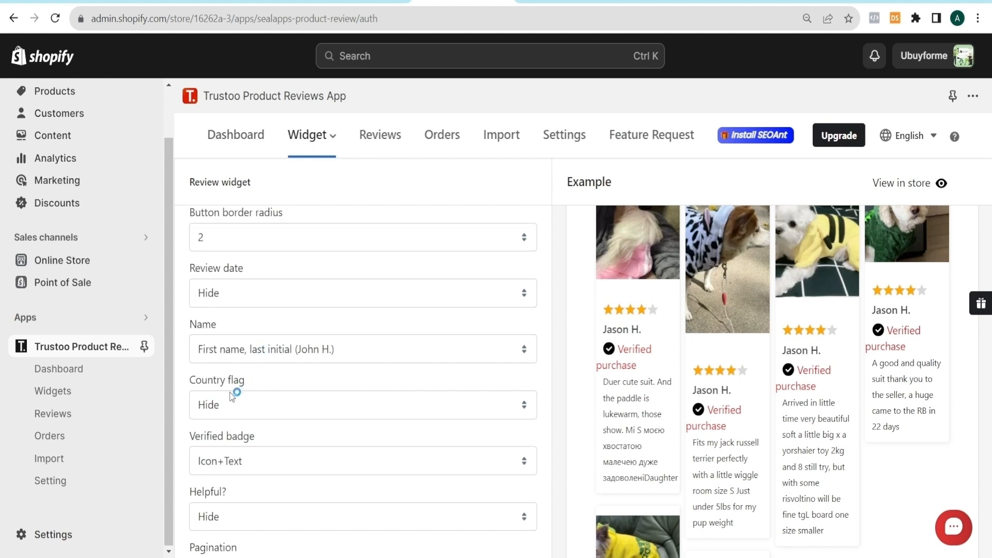
pyautogui.click(223, 379)
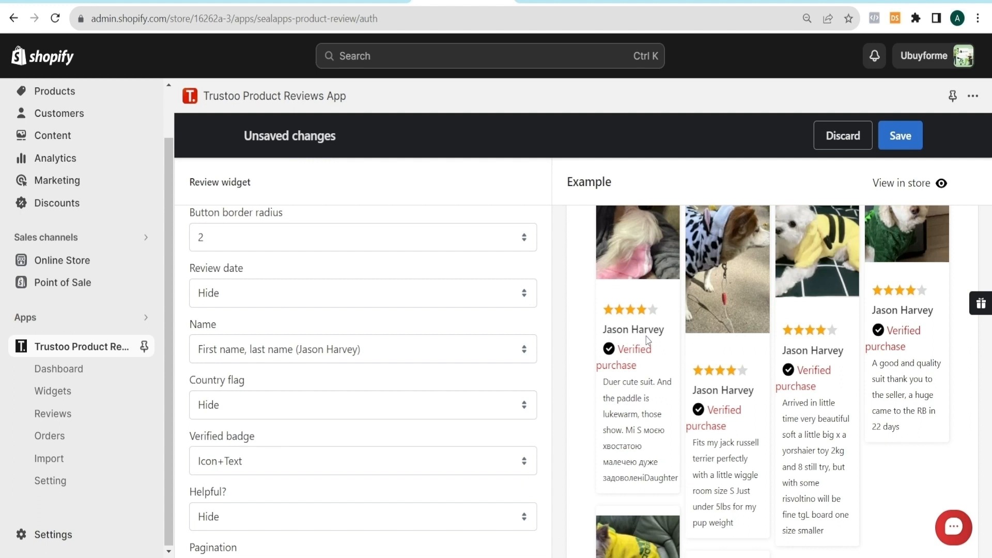
pyautogui.click(220, 422)
pyautogui.click(901, 136)
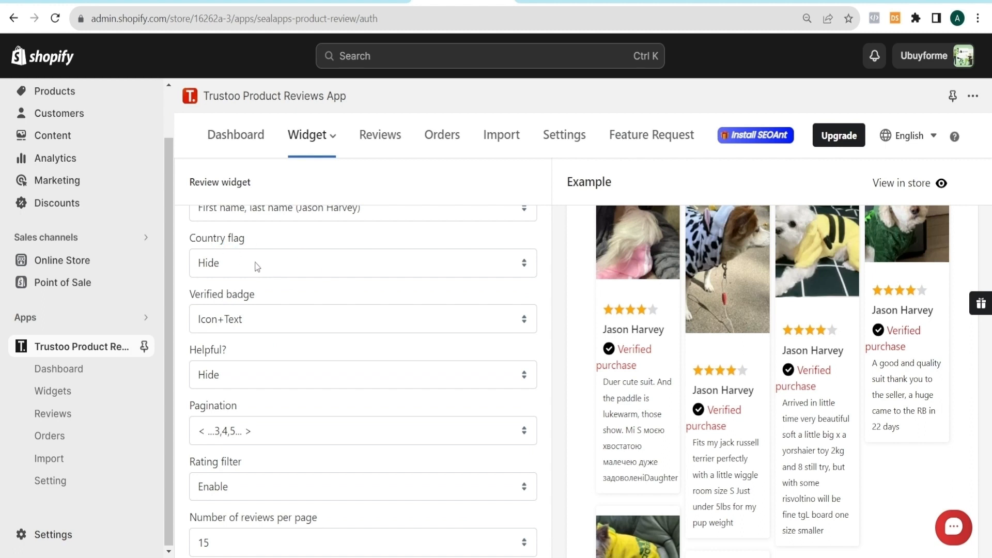
# - Try Flag+Abbreviation for the review widget's country flag, set it to Flag, and save
pyautogui.click(205, 293)
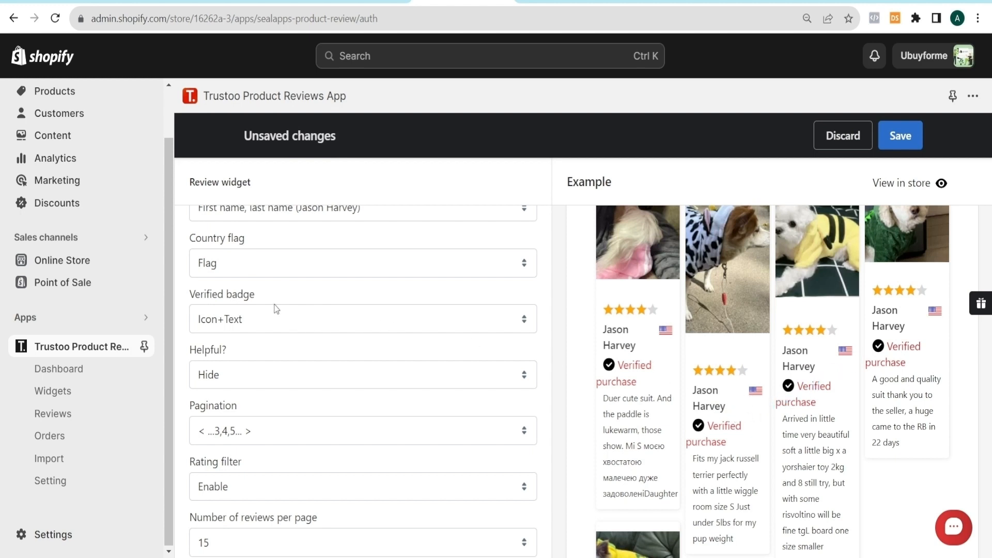
pyautogui.click(226, 305)
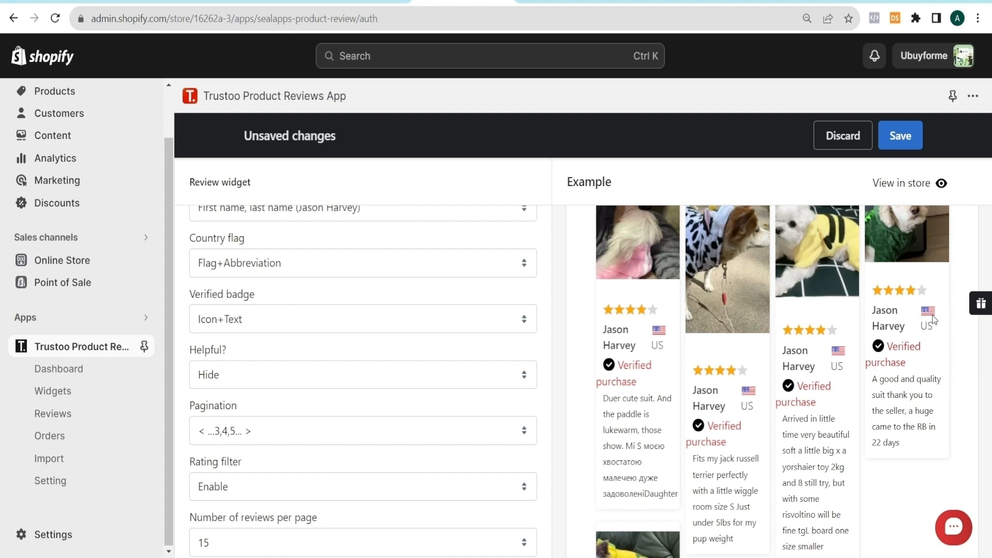
pyautogui.click(239, 263)
pyautogui.click(230, 305)
pyautogui.click(900, 136)
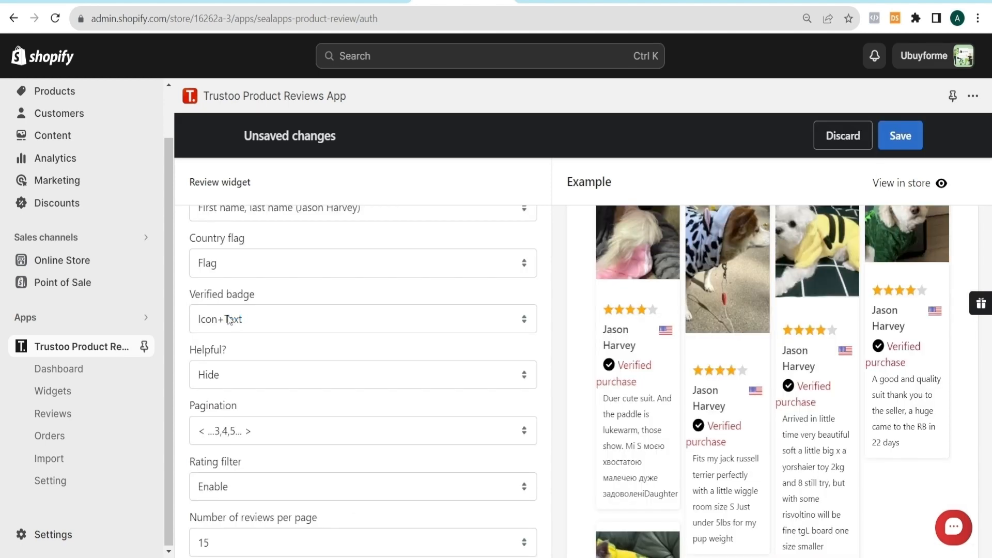
# - Try Icon for the verified badge and Show for Helpful, restore Icon+Text and Hide, and save the changes
pyautogui.click(218, 345)
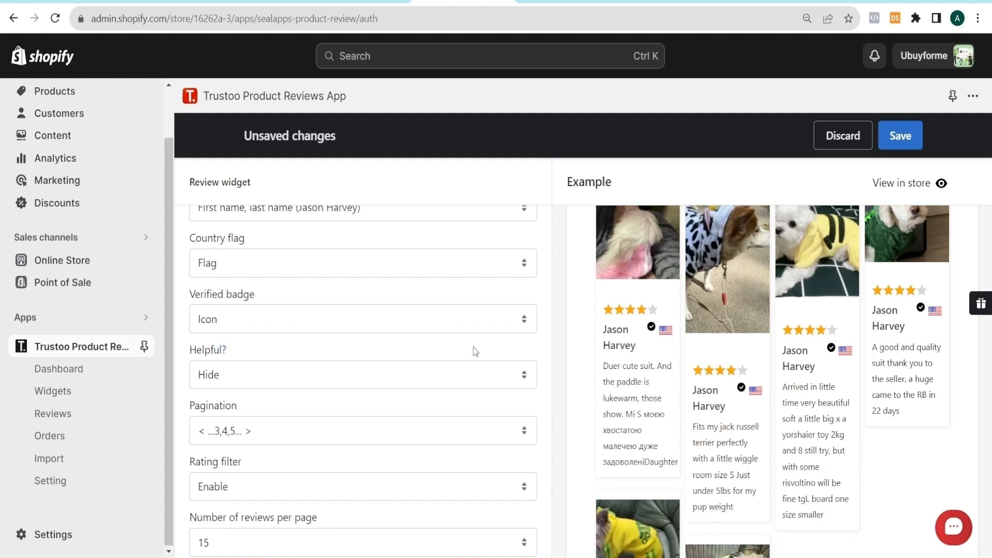
pyautogui.click(207, 361)
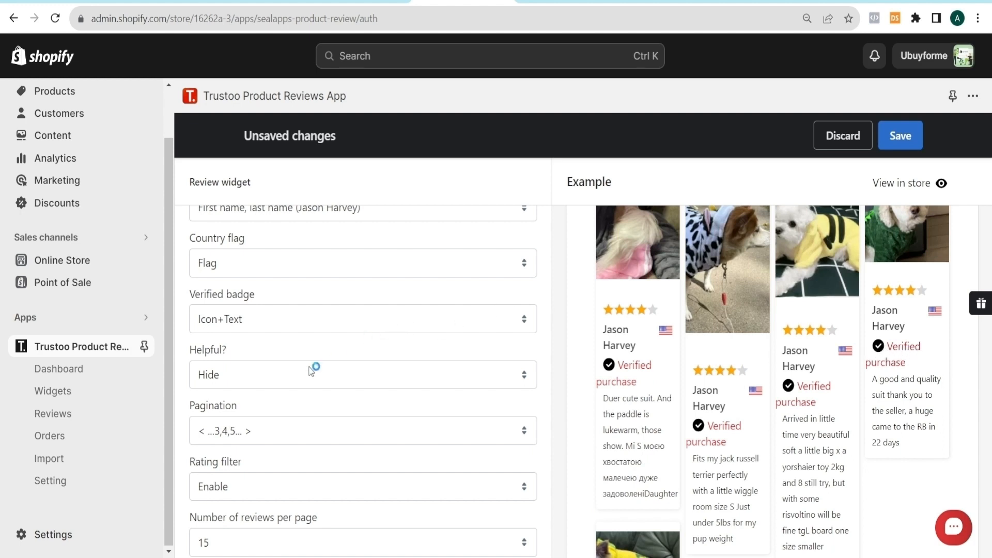
pyautogui.click(271, 380)
pyautogui.click(228, 404)
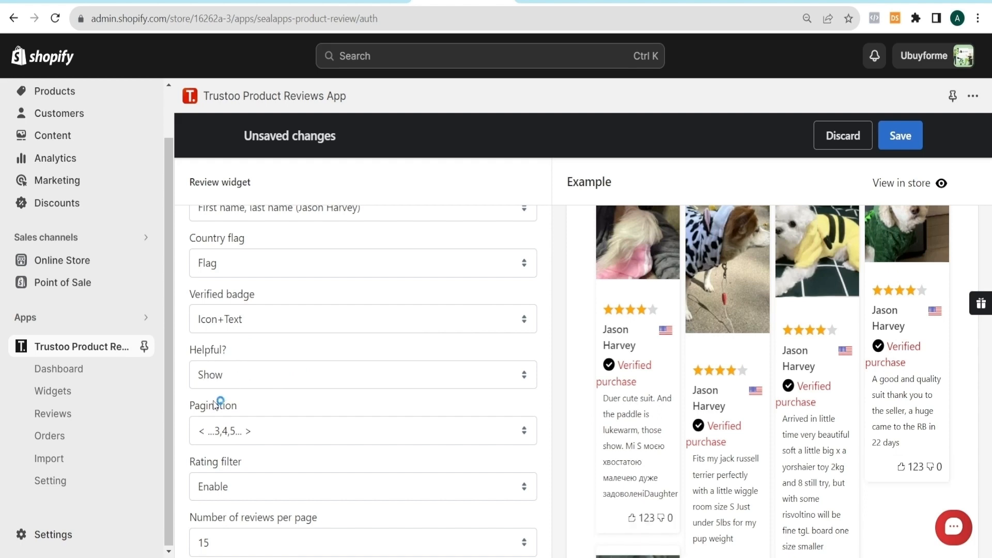
pyautogui.scroll(-4, 879, 477)
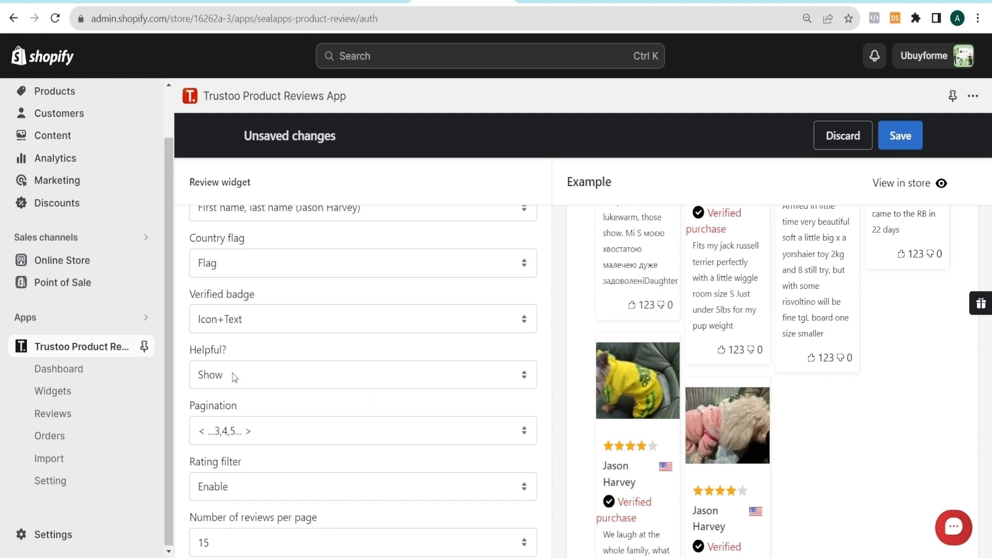
pyautogui.click(223, 409)
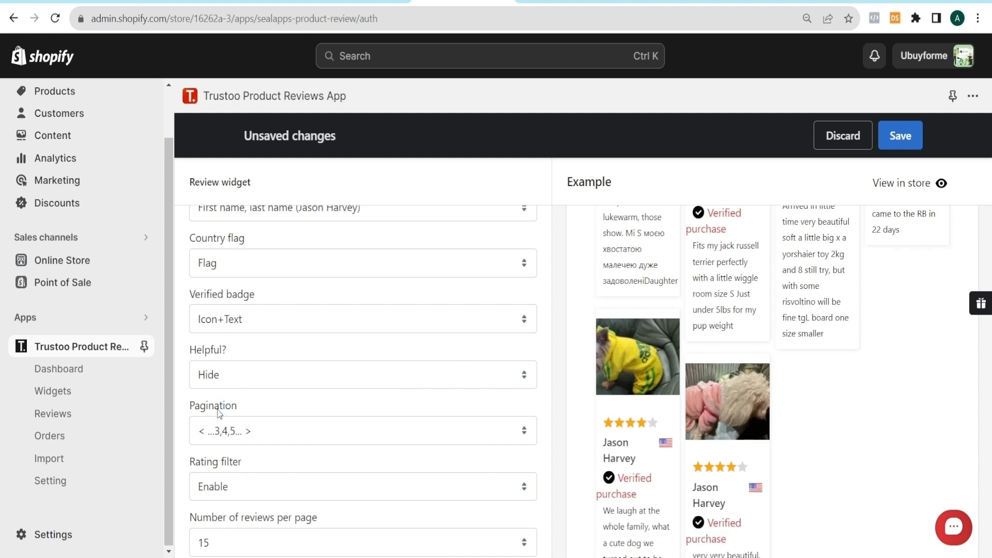
pyautogui.click(901, 135)
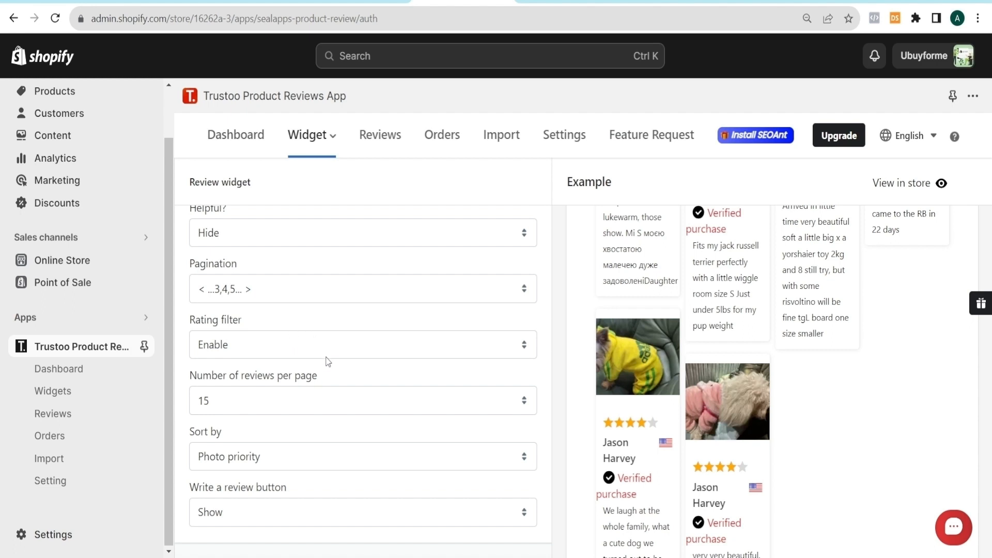
# - Try to save 20 as the number of reviews per page and reopen the review widget settings
pyautogui.scroll(-1, 328, 371)
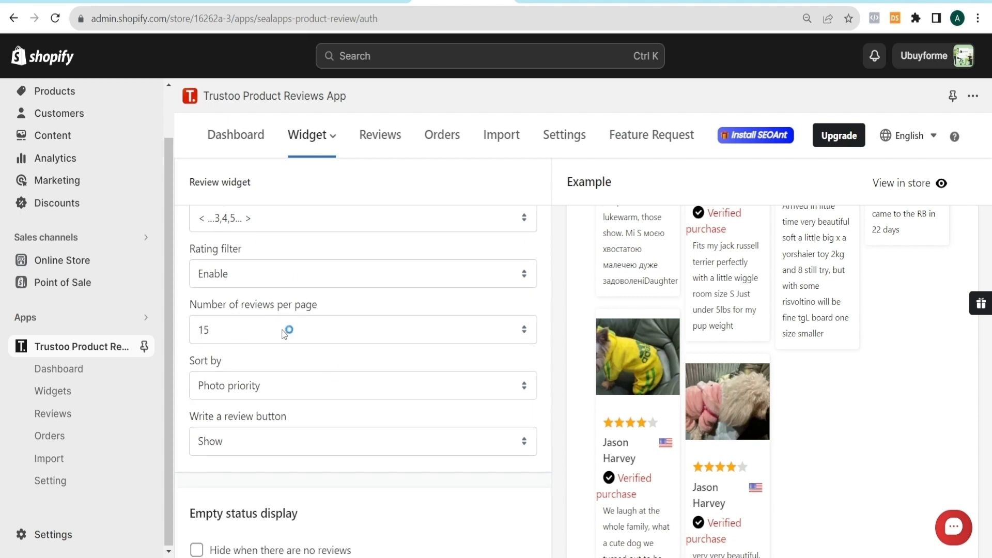
pyautogui.click(207, 308)
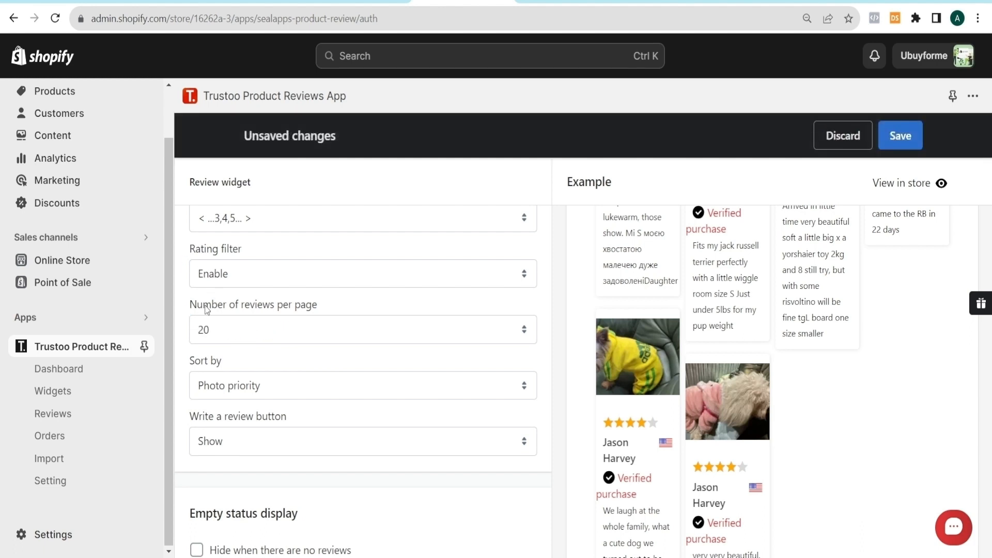
pyautogui.click(893, 138)
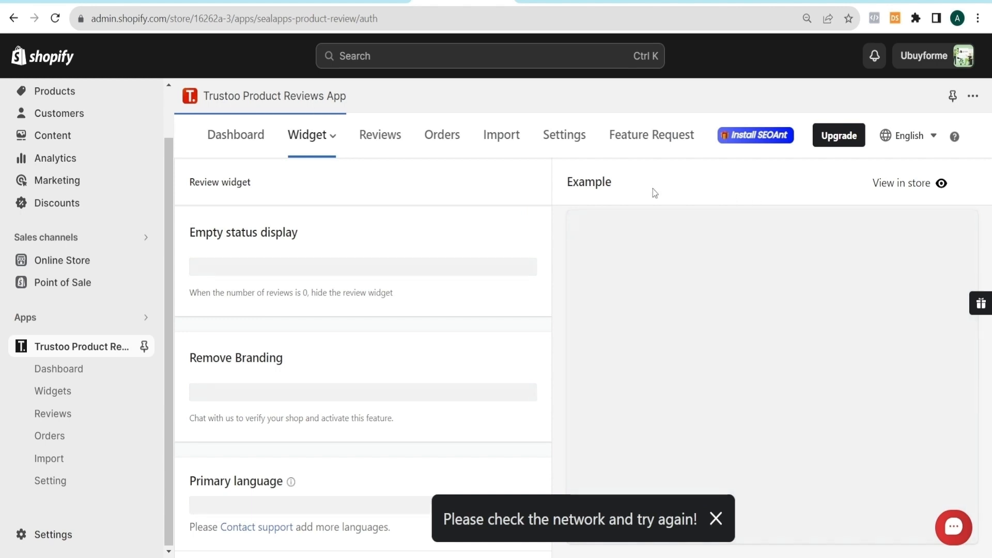
pyautogui.click(312, 136)
pyautogui.click(310, 180)
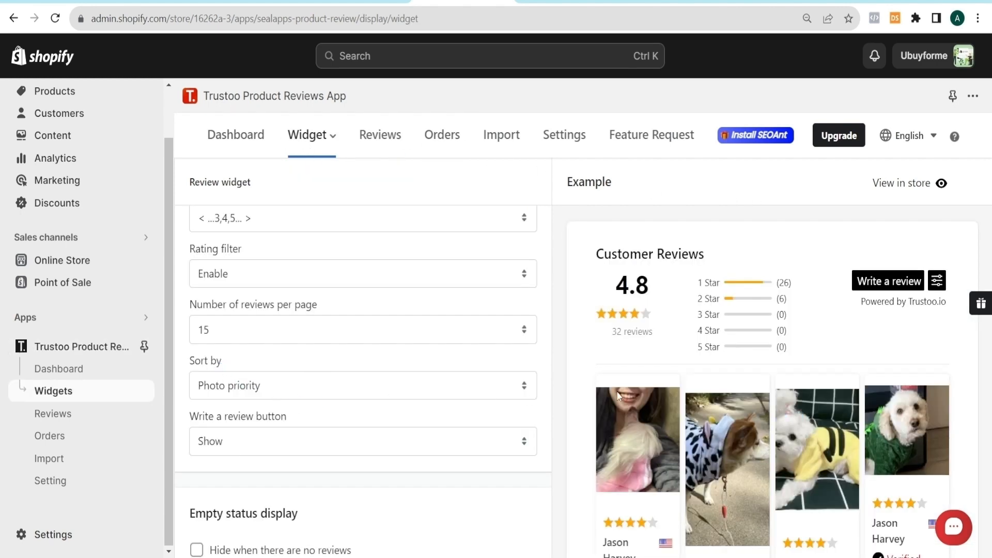
# - Try Newest for Sort by, return it to Photo priority, choose the Write a review button's display, and save
pyautogui.scroll(-3, 618, 395)
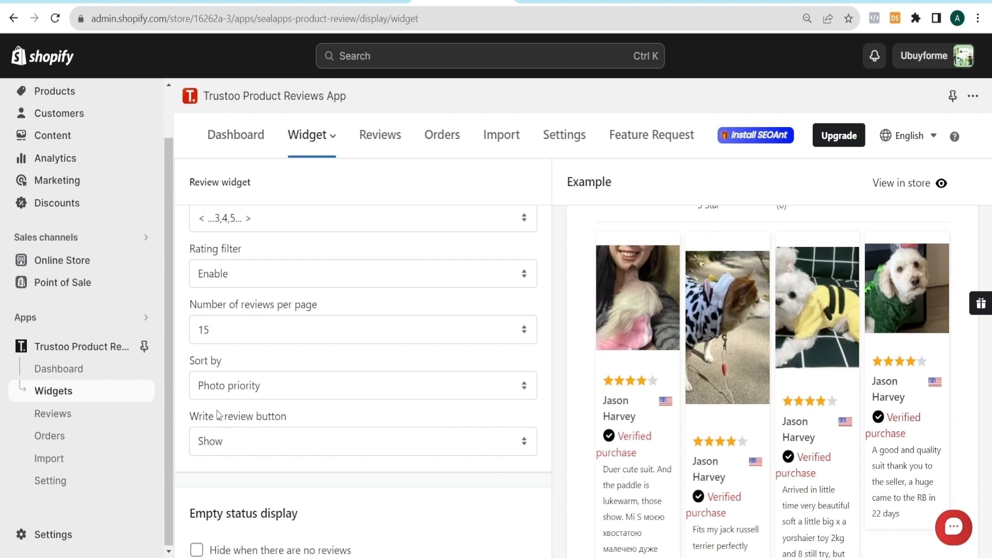
pyautogui.click(218, 428)
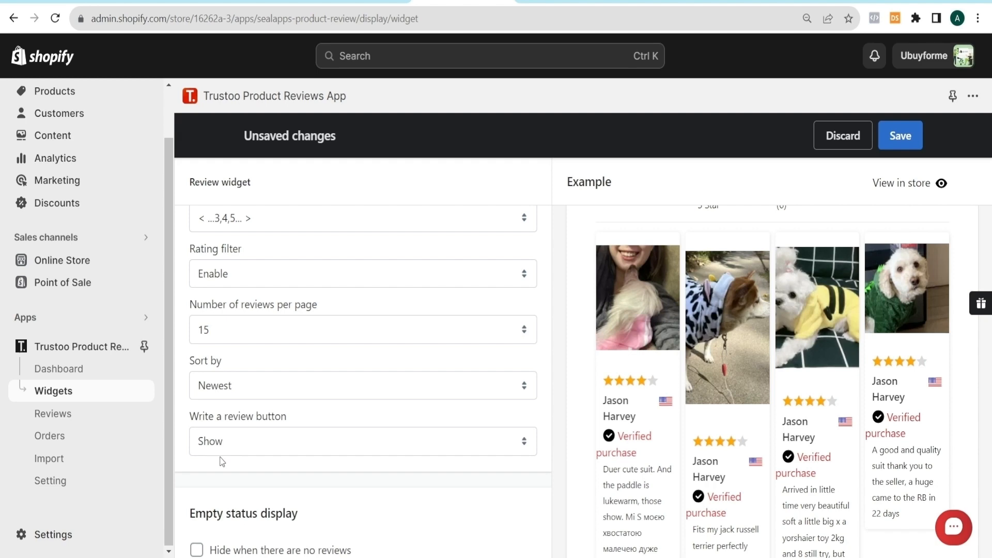
pyautogui.click(214, 414)
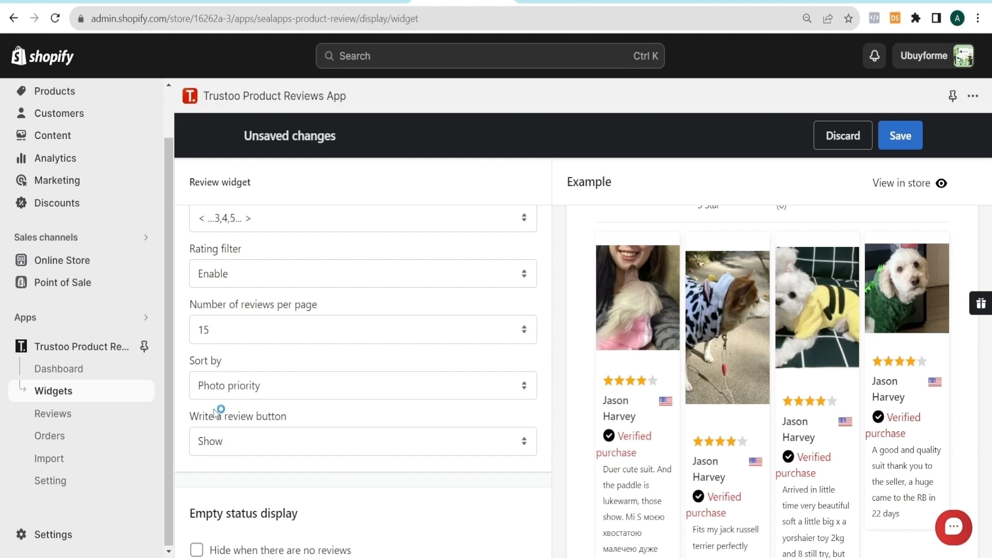
pyautogui.click(276, 440)
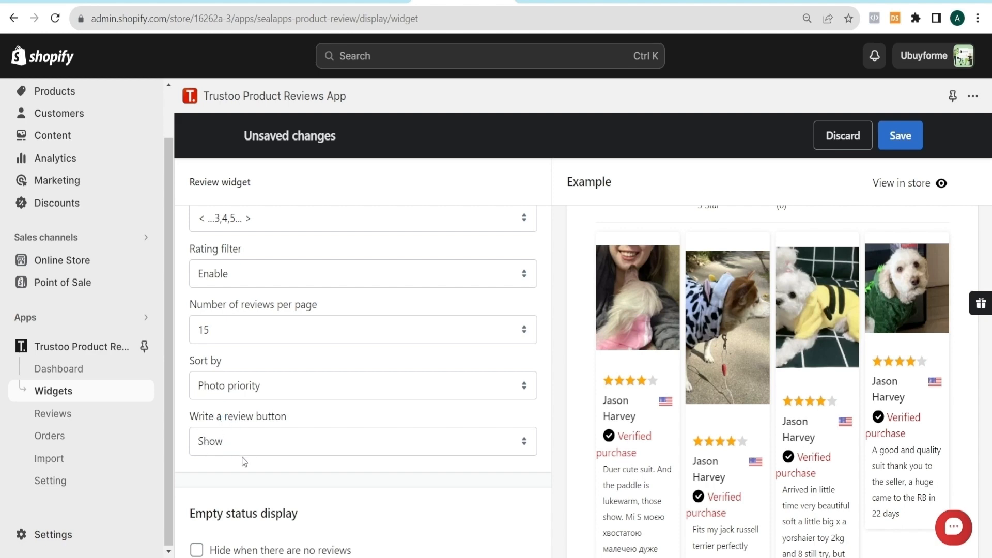
pyautogui.click(210, 486)
pyautogui.click(901, 139)
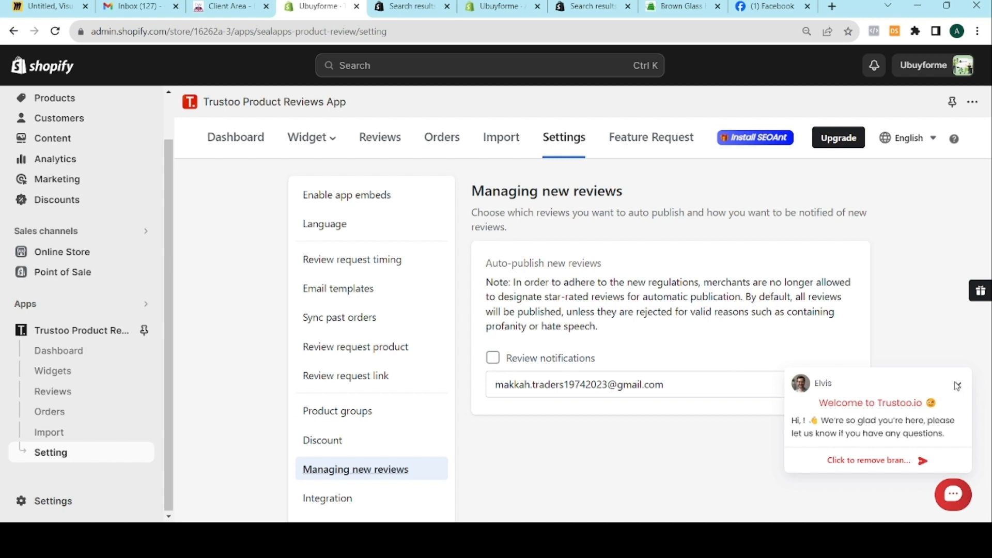
# - Dismiss the chat greeting, enable review notifications for managing new reviews, and save the setting
pyautogui.click(958, 386)
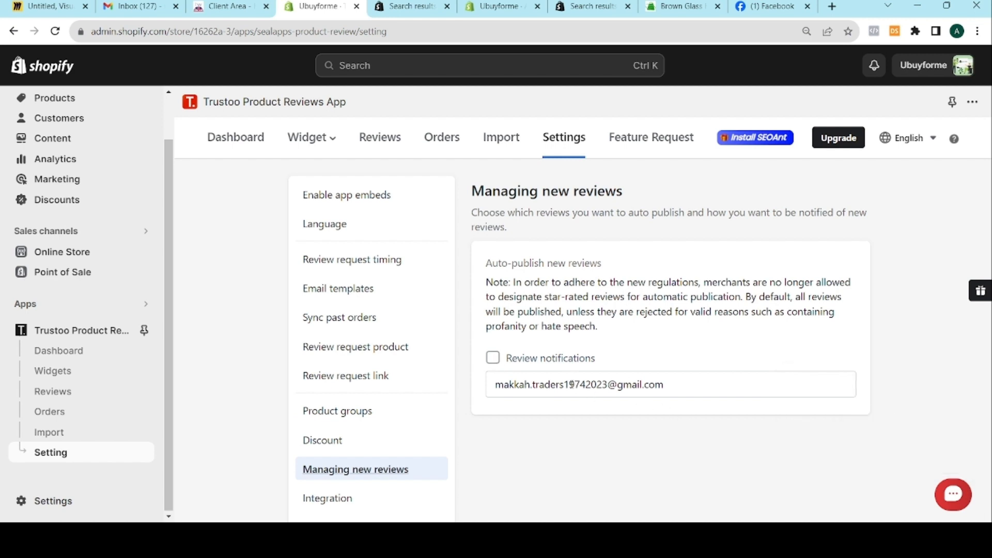
pyautogui.click(493, 358)
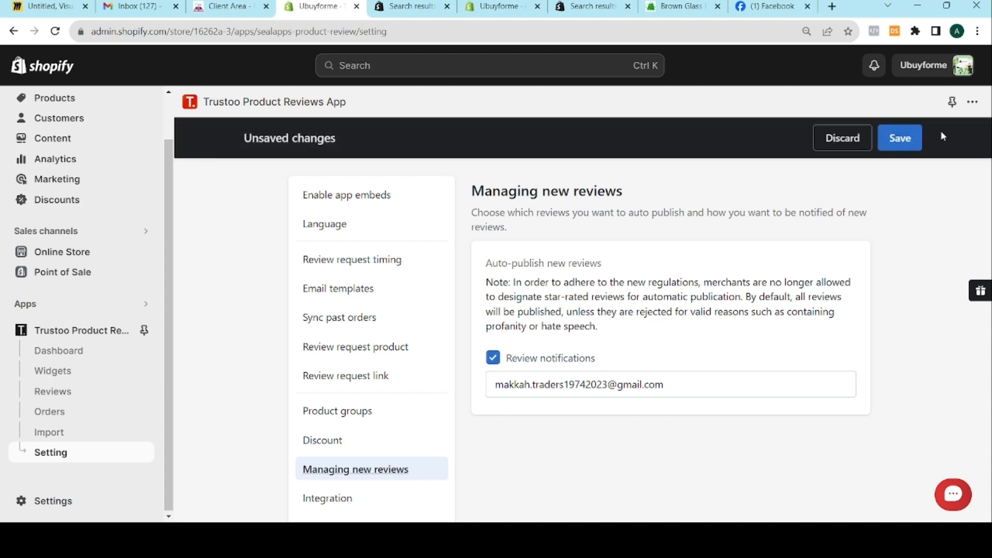
pyautogui.click(900, 139)
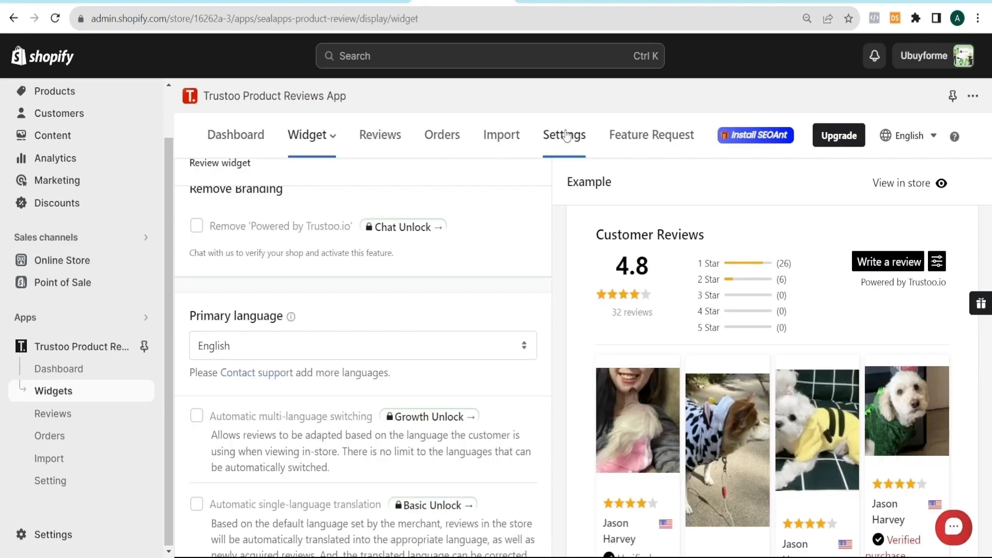
# - Turn off the discount for photo reviews in the app's Discount settings and save the change
pyautogui.click(566, 135)
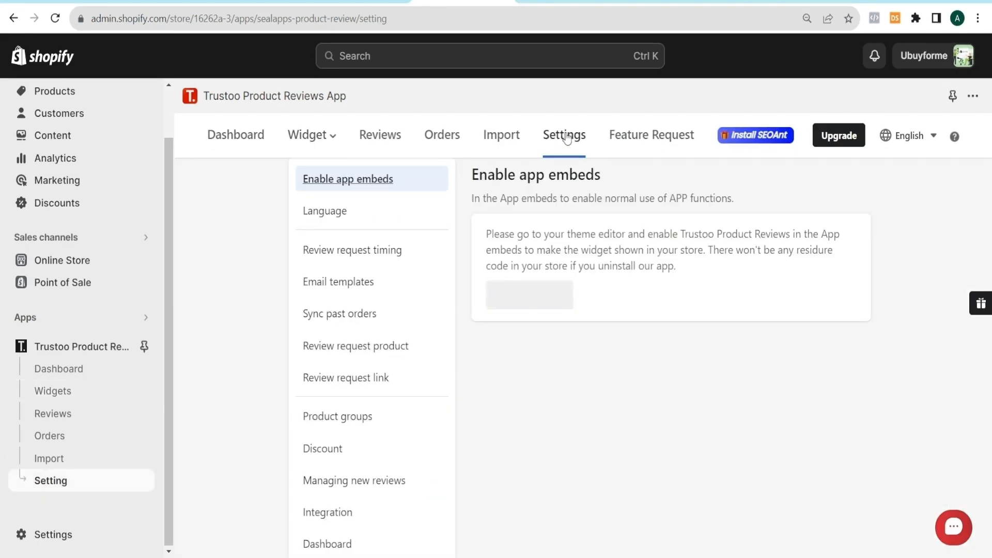
pyautogui.click(320, 449)
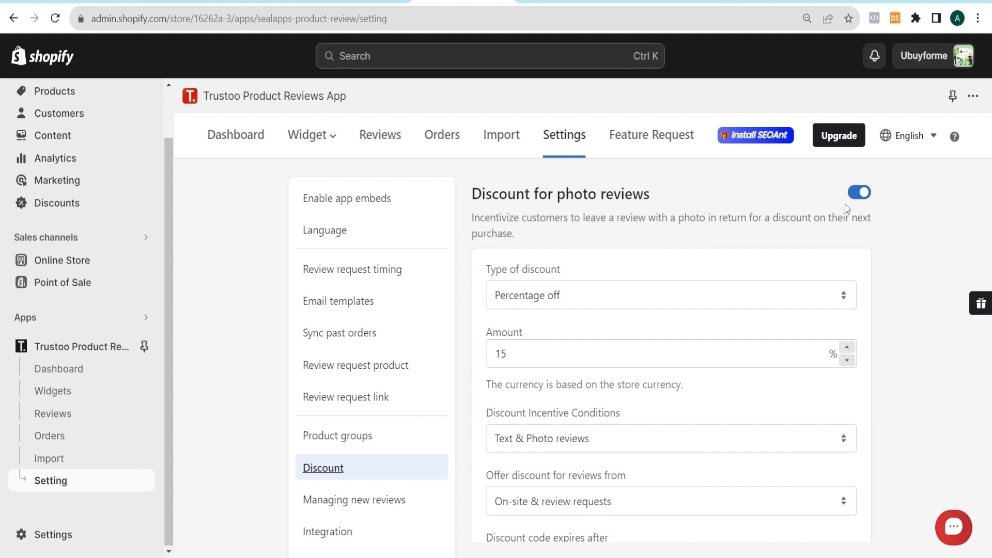
pyautogui.click(860, 200)
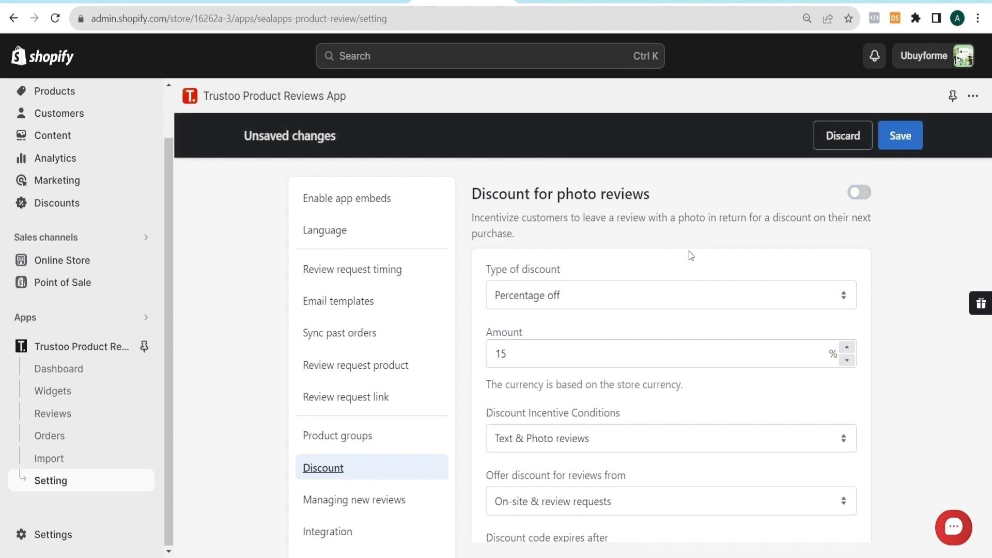
pyautogui.click(897, 137)
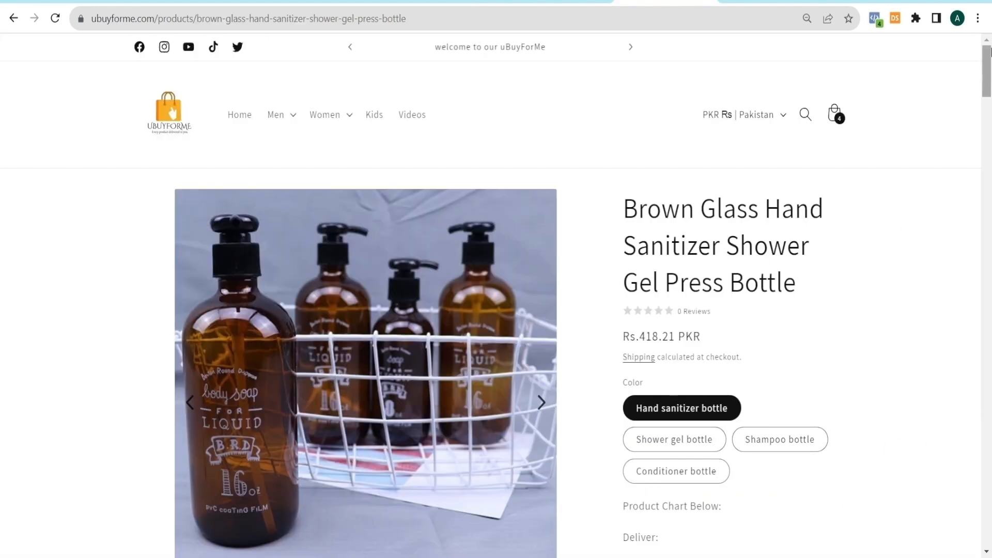
# - Open the review form on the storefront page of the Light Luxury Ceramic Hand Sanitizer Shower Gel and enter the reviewer's name and email
pyautogui.moveTo(986, 74); pyautogui.dragTo(986, 383)
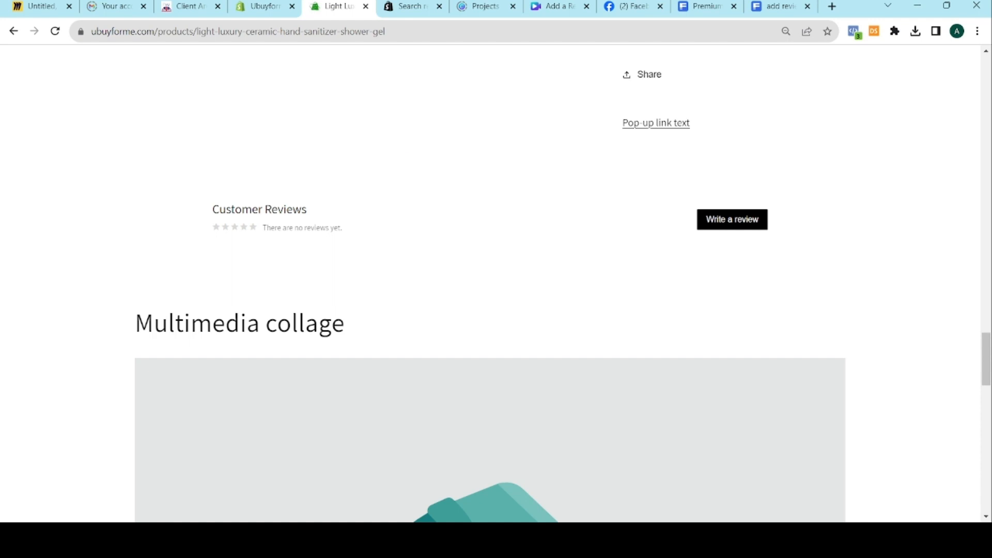
pyautogui.click(732, 219)
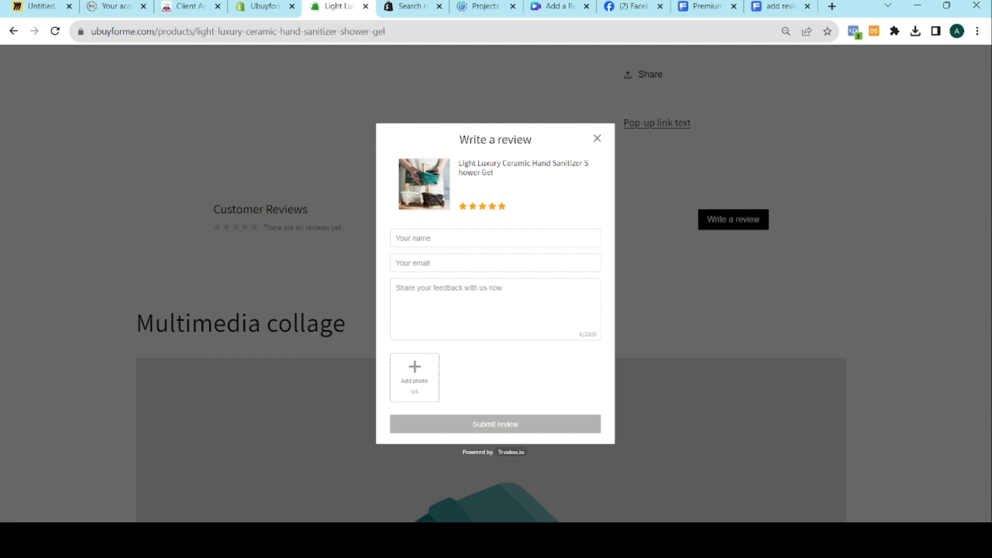
pyautogui.write('adnan')
pyautogui.press('Tab')
pyautogui.write('ad')
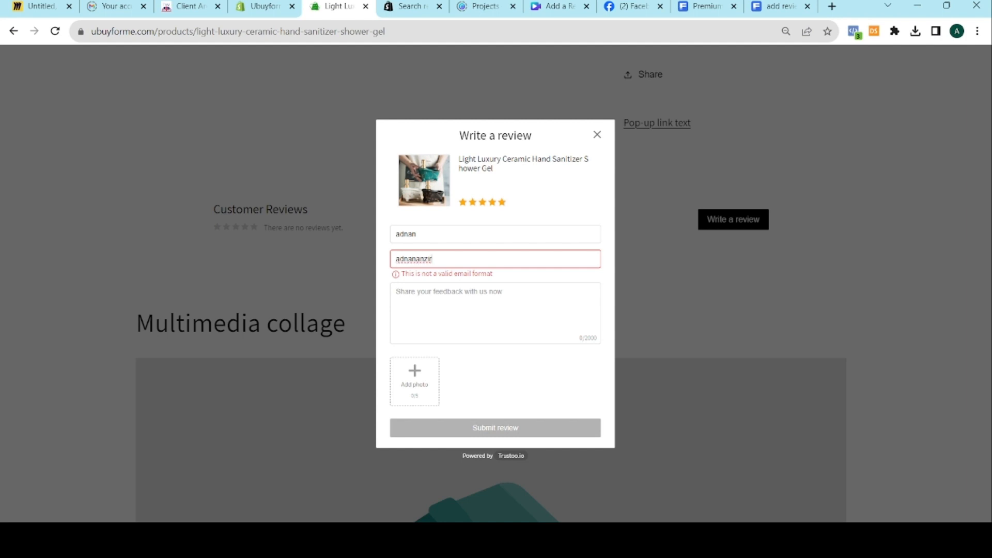
pyautogui.write('ail.com')
# - Enter "excellent product" as the feedback, submit the five-star review, and close the form
pyautogui.press('Tab')
pyautogui.write('excellent produc')
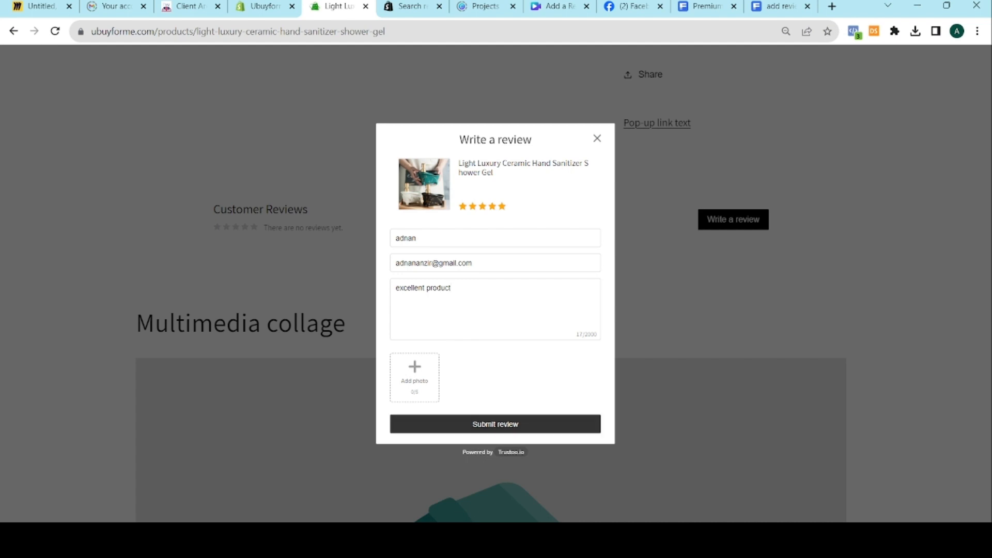
pyautogui.click(495, 424)
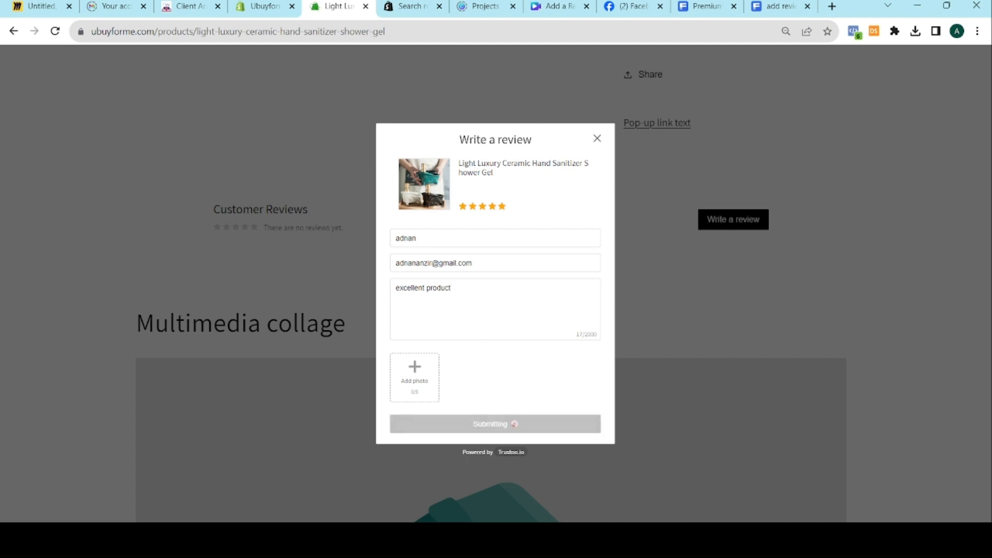
pyautogui.click(495, 332)
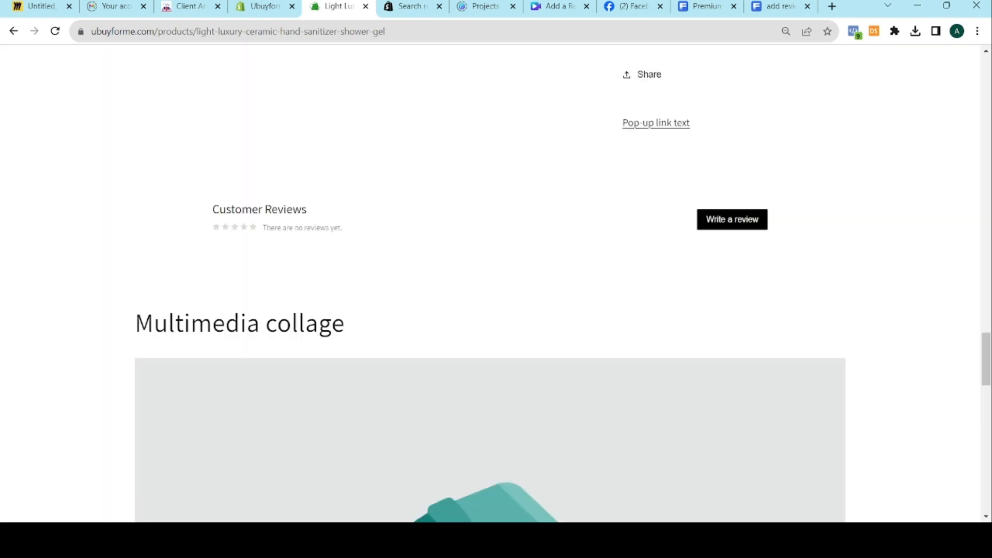